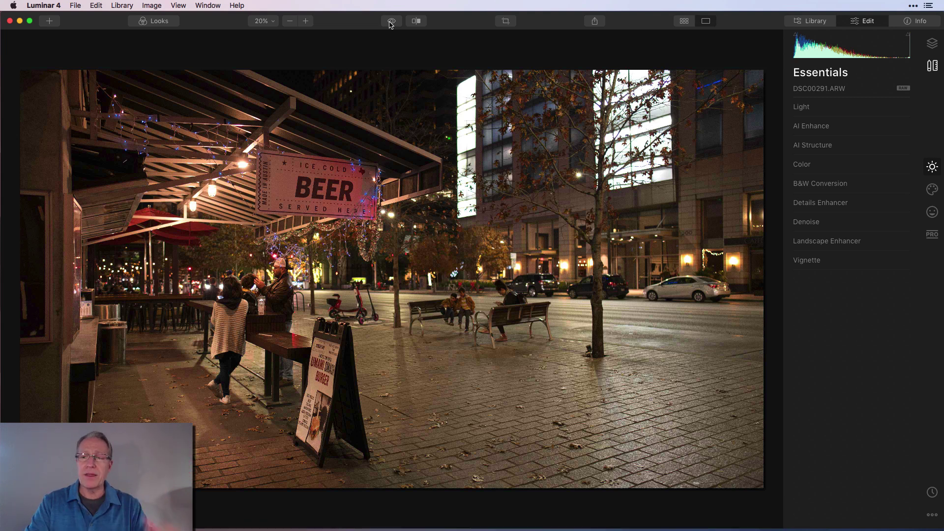
# Open the Creative Color Styles (LUT) filter and browse the custom LUT files in the Street Pack LUTs folder without loading one
pyautogui.click(932, 189)
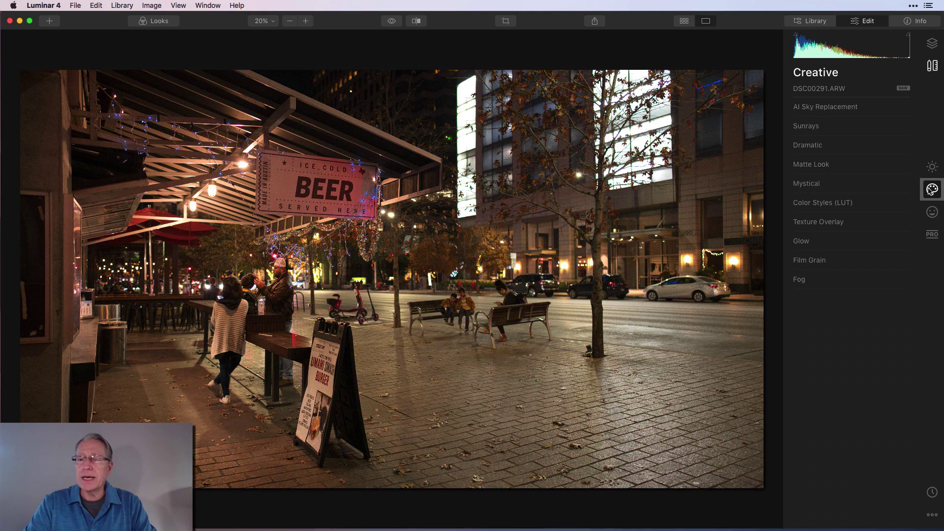
pyautogui.click(840, 204)
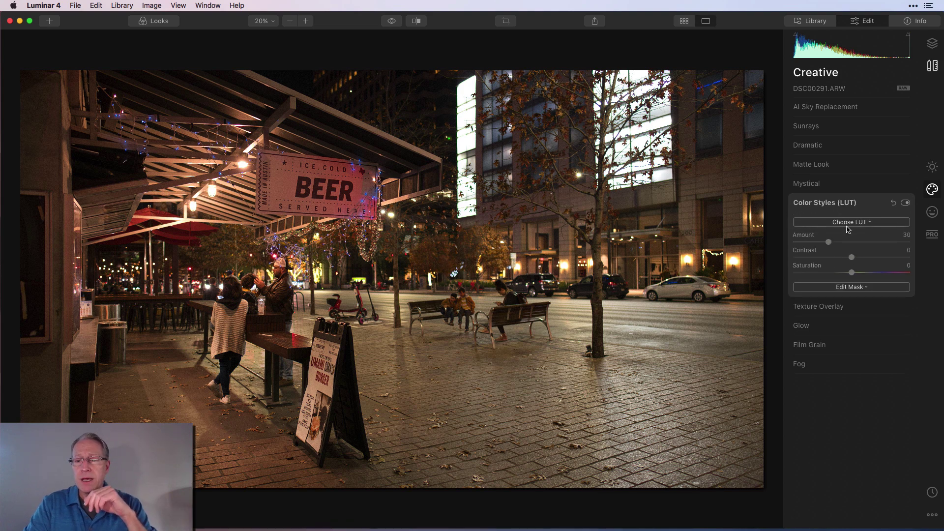
pyautogui.click(847, 224)
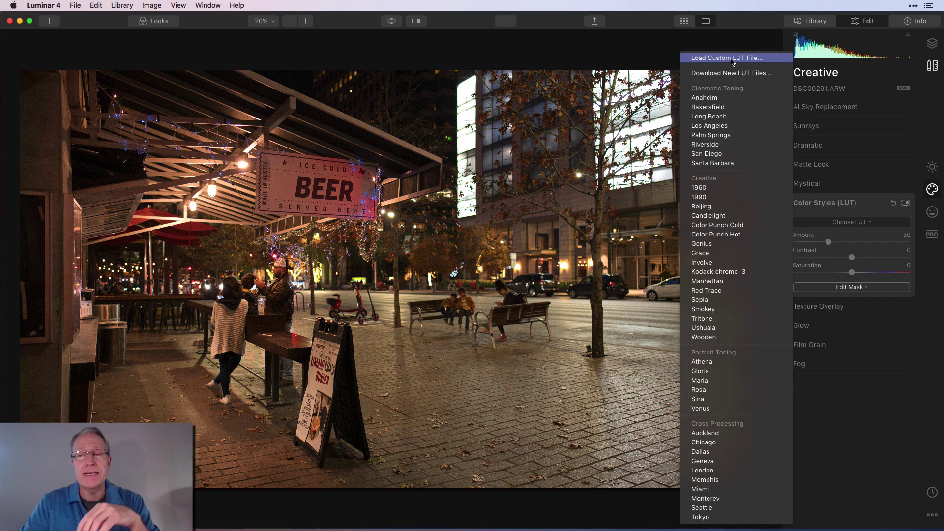
pyautogui.click(732, 59)
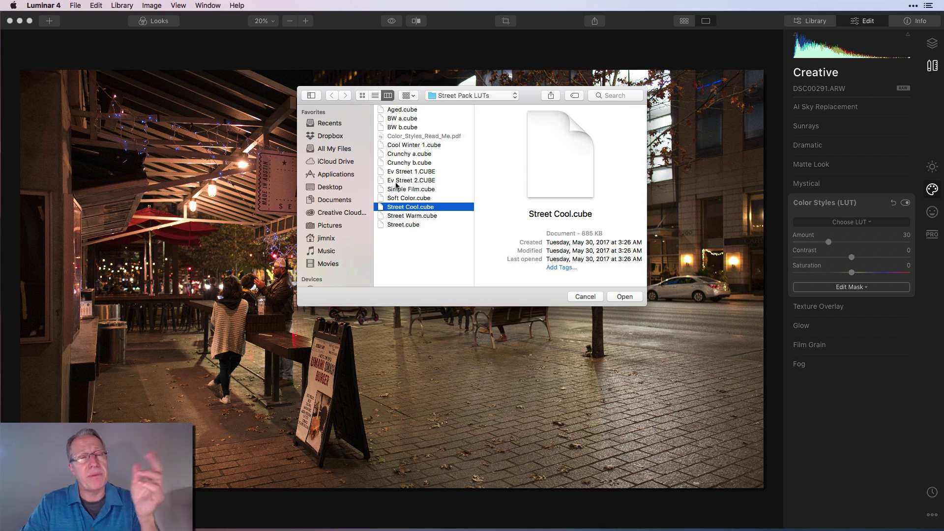
pyautogui.click(586, 297)
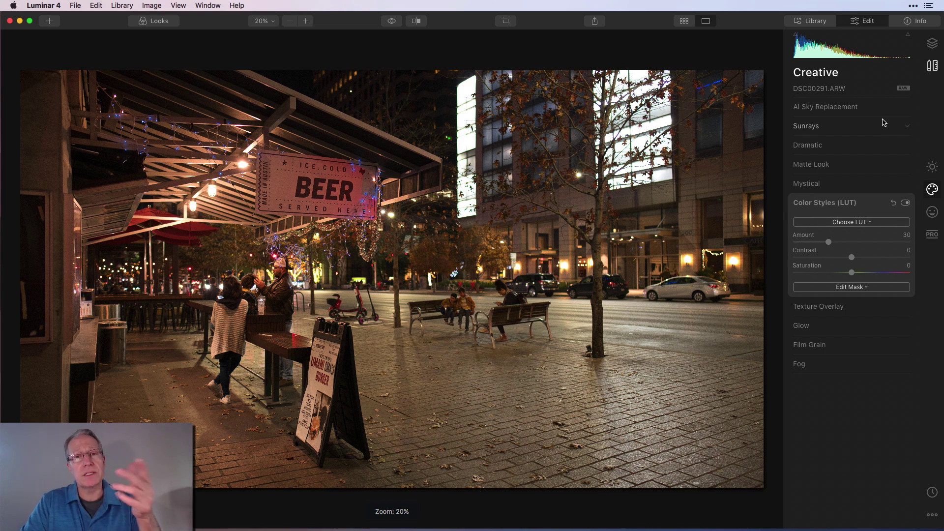
# Apply the San Diego cinematic toning LUT to the photo and set its Amount to 29
pyautogui.click(856, 226)
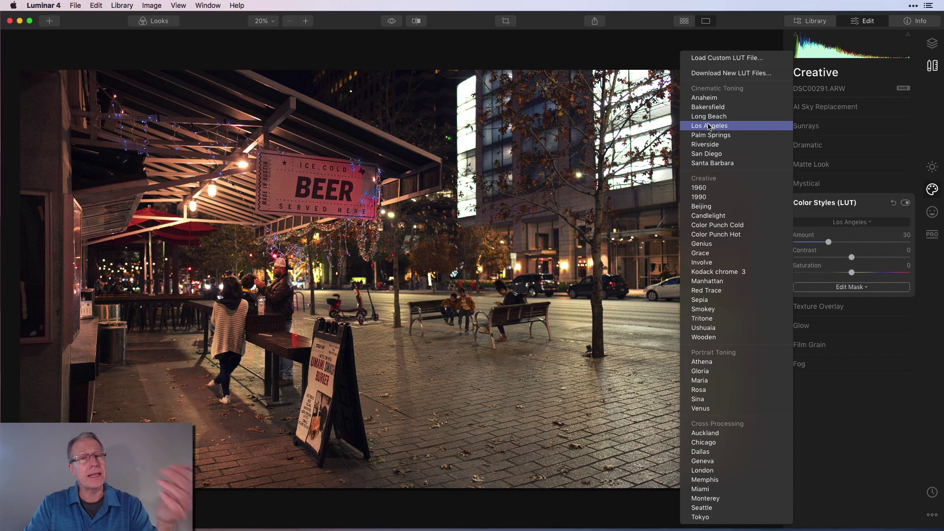
pyautogui.click(712, 154)
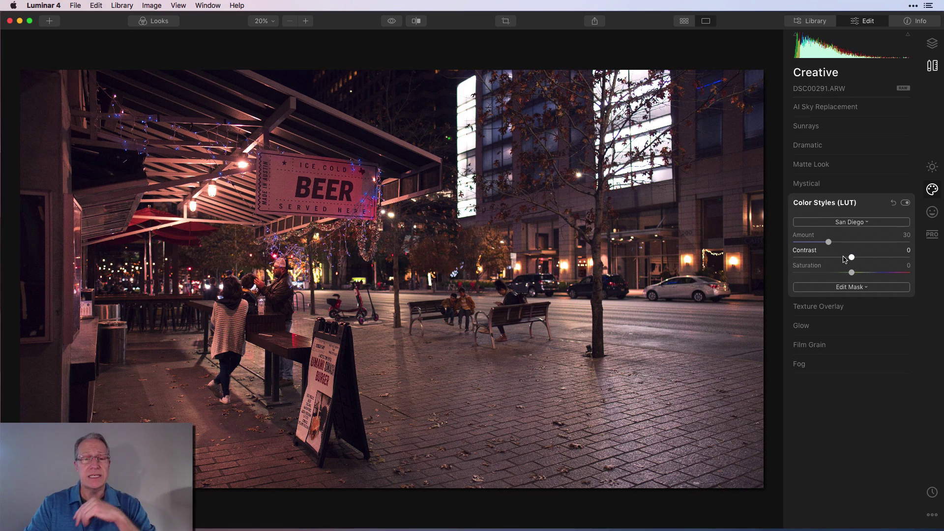
pyautogui.moveTo(828, 245)
pyautogui.mouseDown()
pyautogui.moveTo(863, 243)
pyautogui.moveTo(828, 244)
pyautogui.mouseUp()
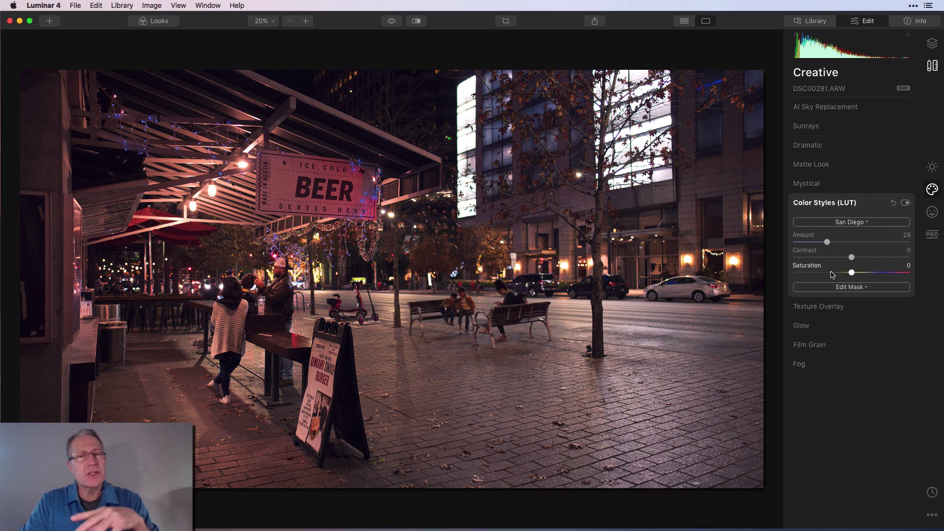
# Raise AI Accent in the AI Enhance filter and set the Light filter's Smart Contrast to 26
pyautogui.click(936, 167)
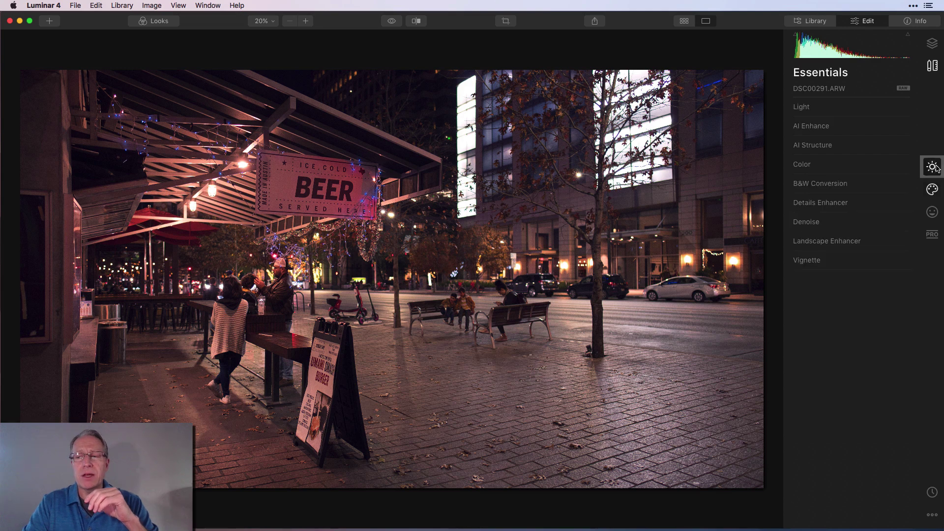
pyautogui.click(819, 128)
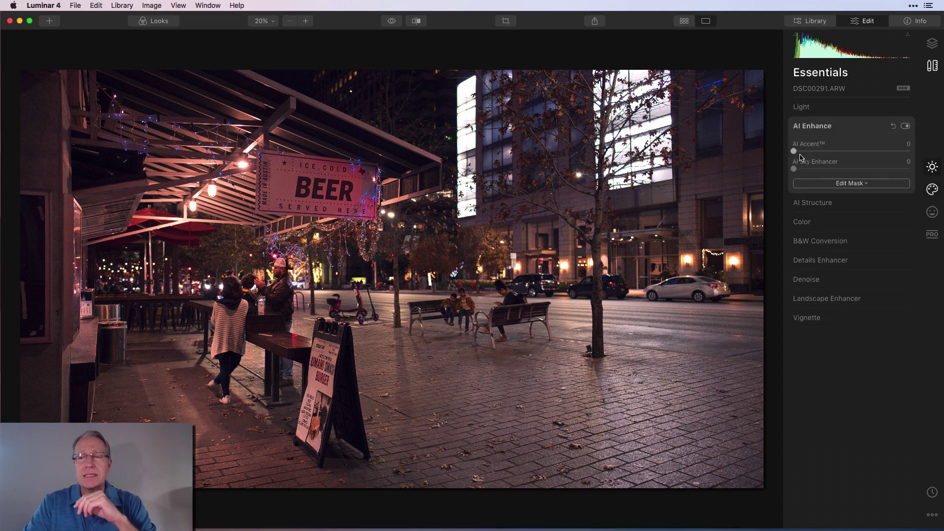
pyautogui.moveTo(794, 151); pyautogui.dragTo(831, 150)
pyautogui.click(802, 107)
pyautogui.moveTo(852, 214); pyautogui.dragTo(869, 217)
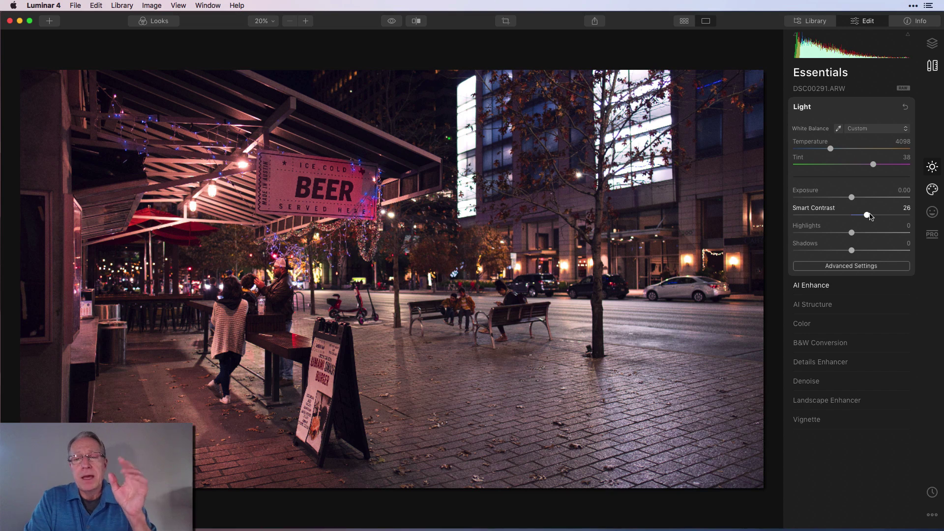
# Compare the photo with and without the Color Styles (LUT) filter, leaving the filter switched on
pyautogui.click(921, 197)
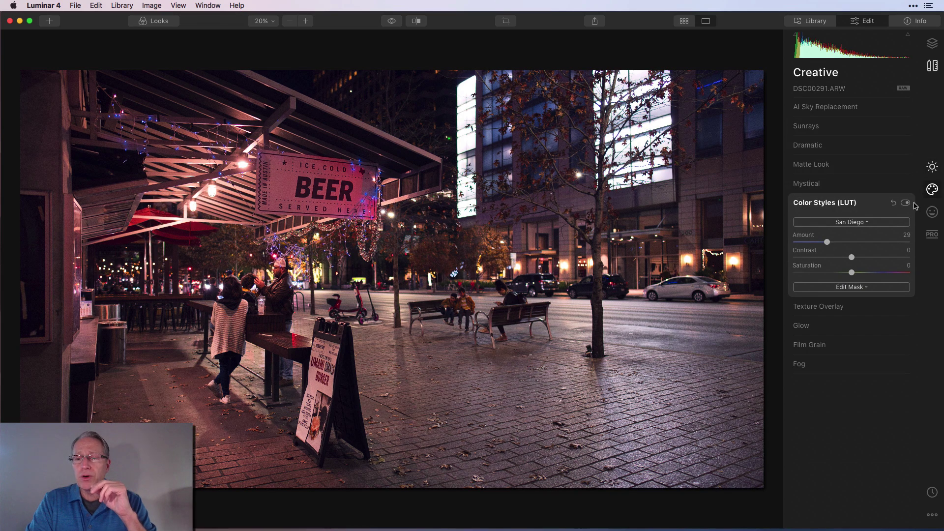
pyautogui.click(905, 203)
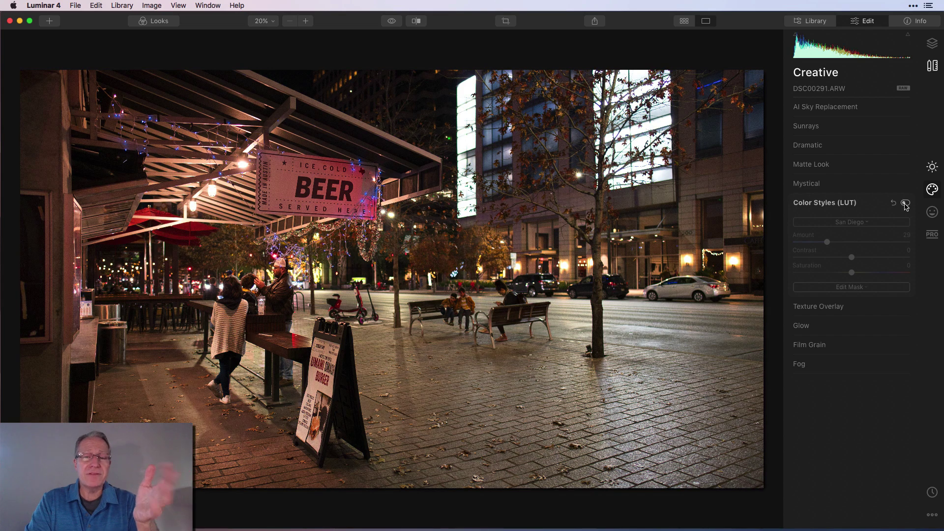
pyautogui.click(905, 203)
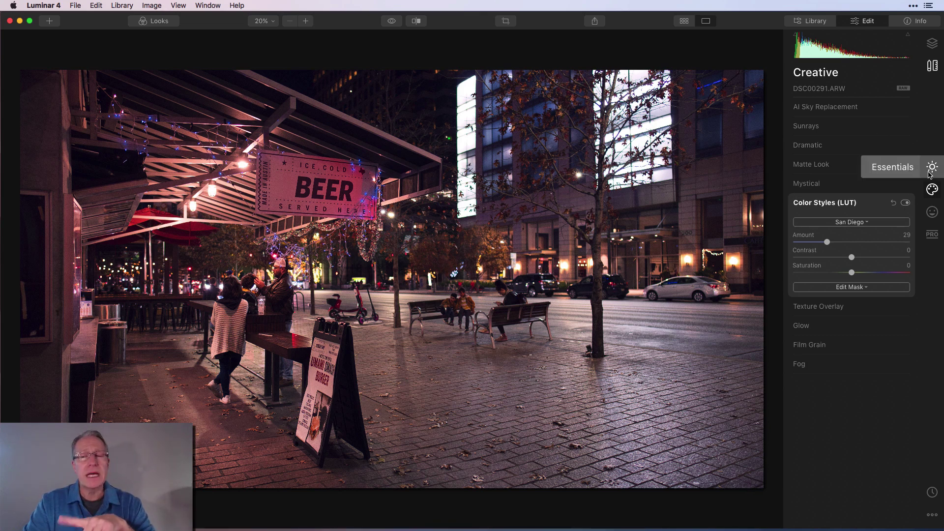
pyautogui.click(905, 203)
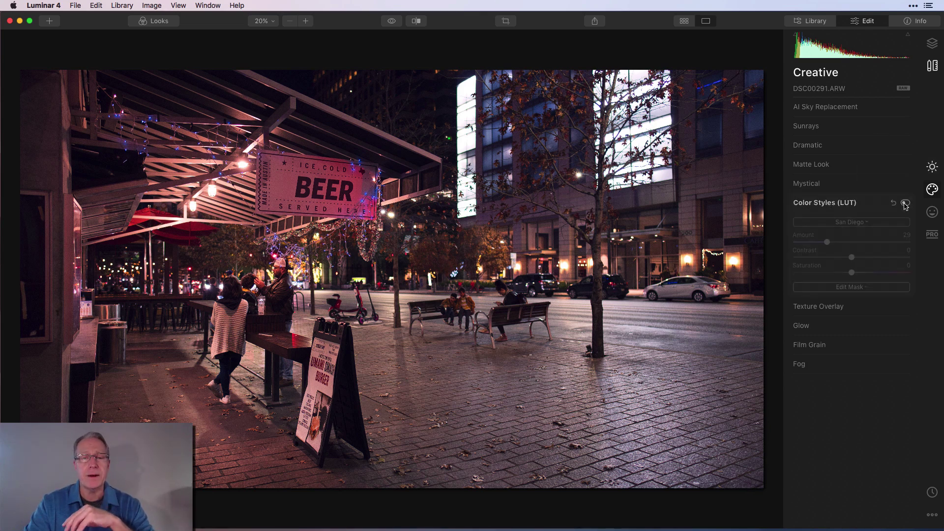
pyautogui.click(906, 203)
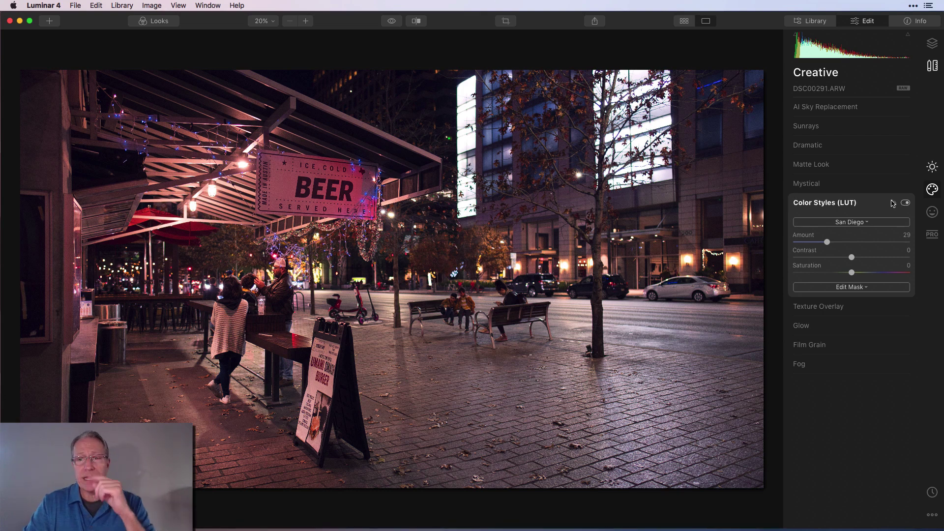
# Reset all adjustments on the photo
pyautogui.click(151, 6)
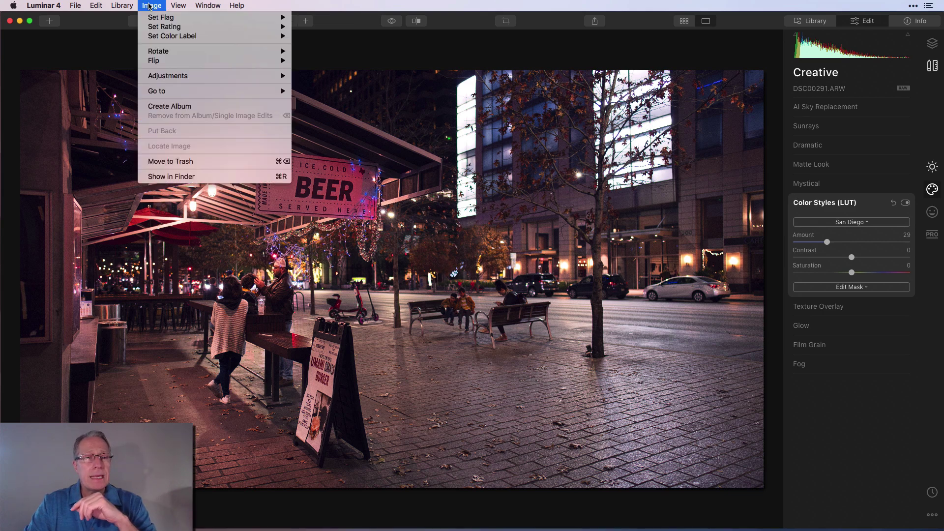
pyautogui.moveTo(176, 75)
pyautogui.click(331, 116)
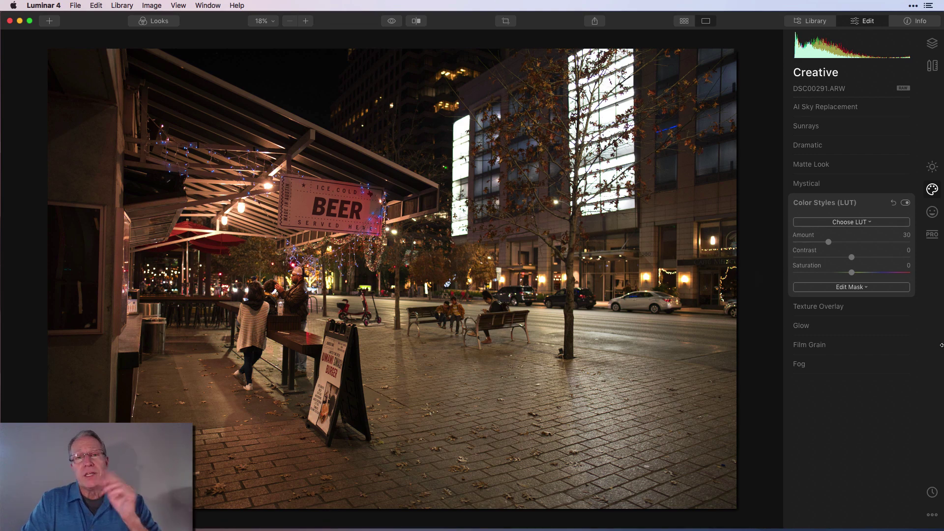
# Browse the preset Looks thumbnails for the photo and close them without applying one
pyautogui.click(161, 23)
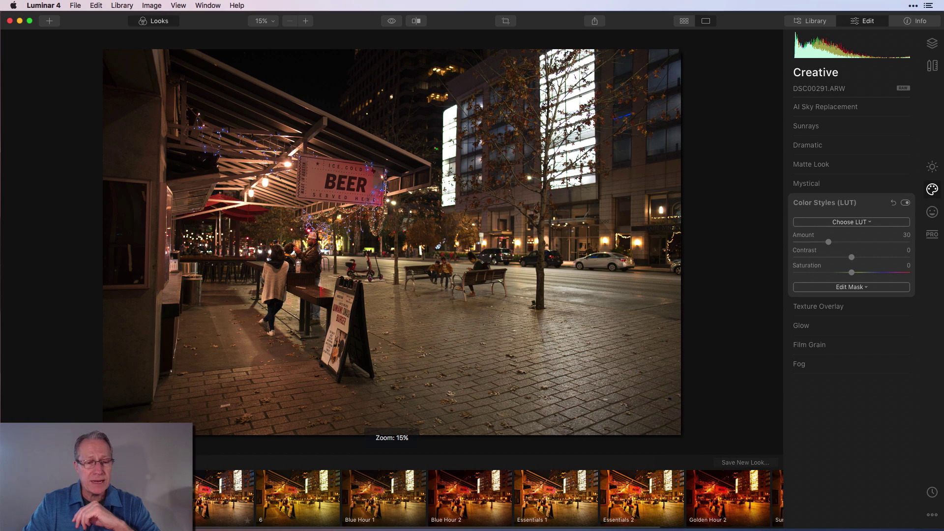
pyautogui.hscroll(-5, 196, 496)
pyautogui.hscroll(2, 488, 499)
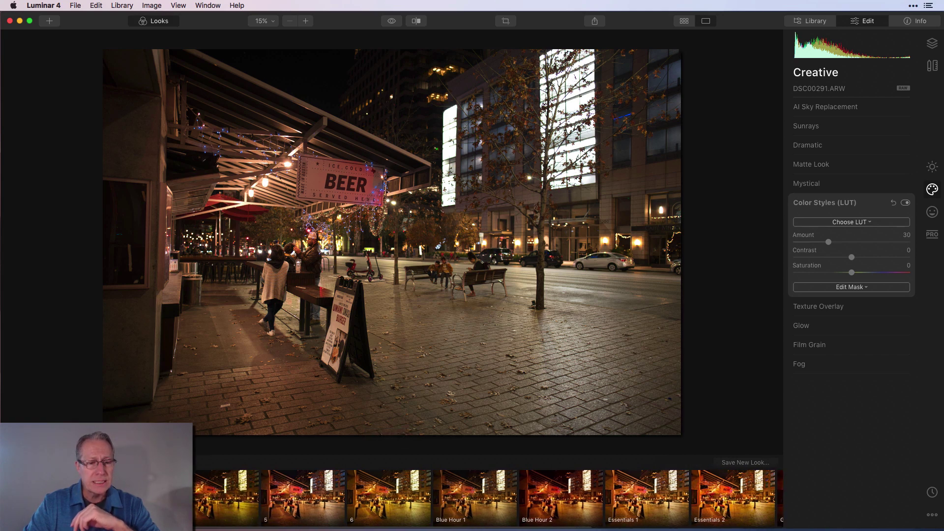
pyautogui.hscroll(-1, 437, 498)
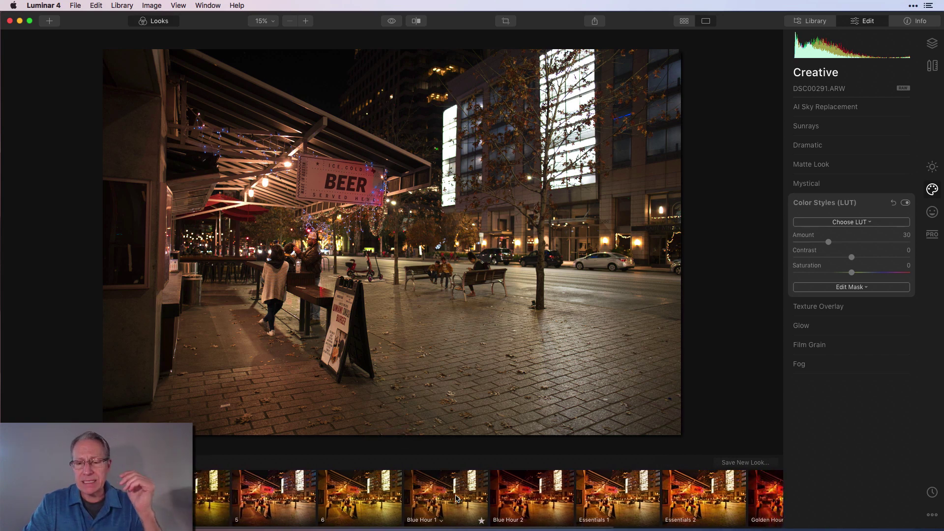
pyautogui.hscroll(1, 438, 498)
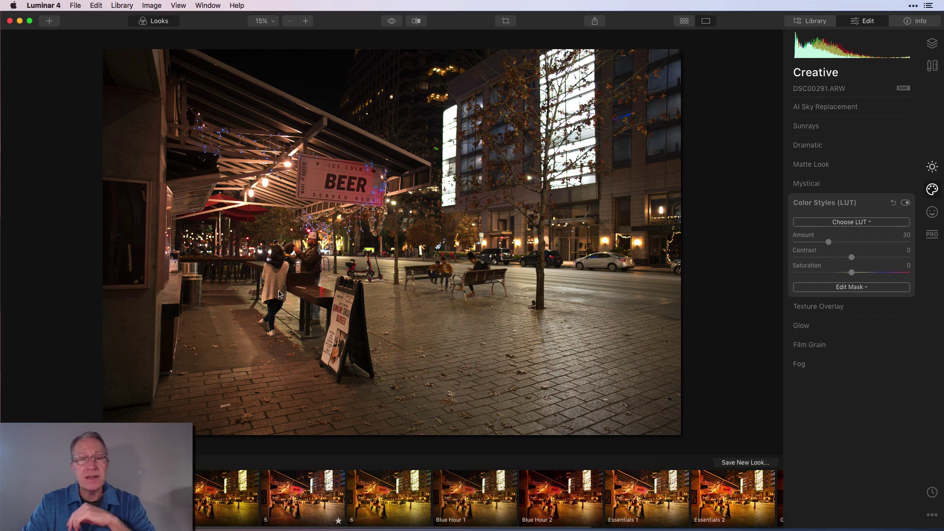
pyautogui.click(158, 20)
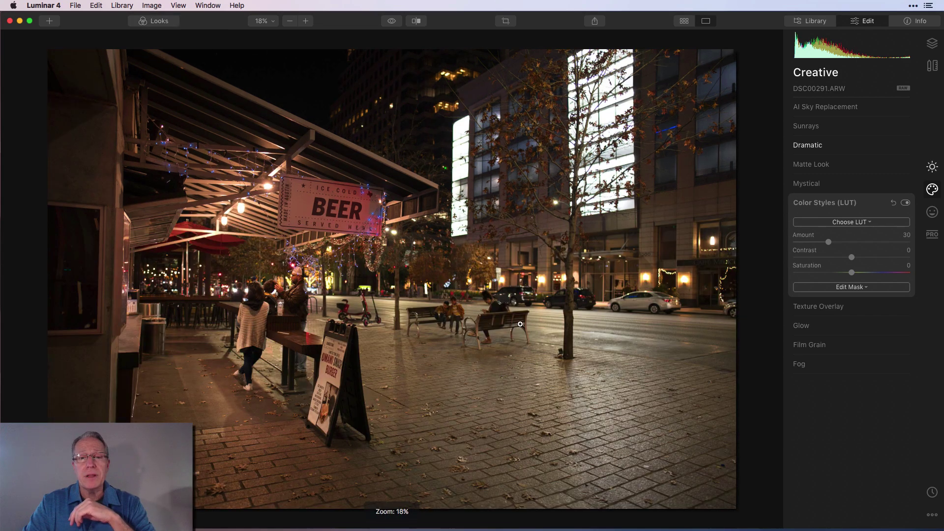
# Review which Essentials and Creative filters are in use on the photo
pyautogui.click(870, 204)
pyautogui.click(931, 167)
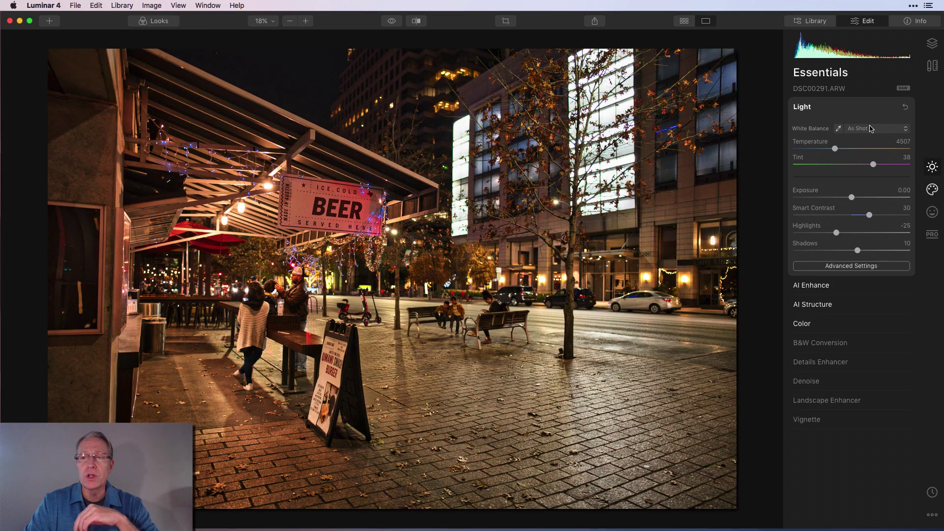
pyautogui.click(861, 108)
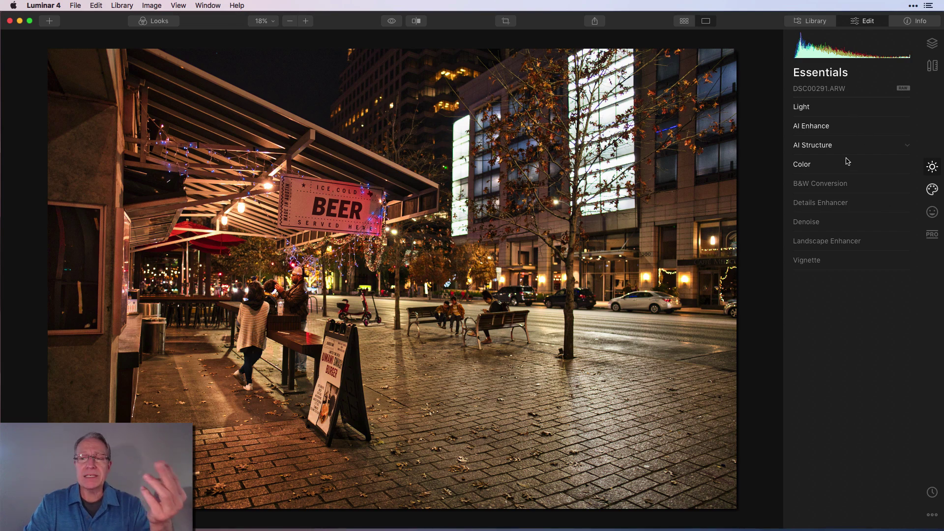
pyautogui.click(931, 194)
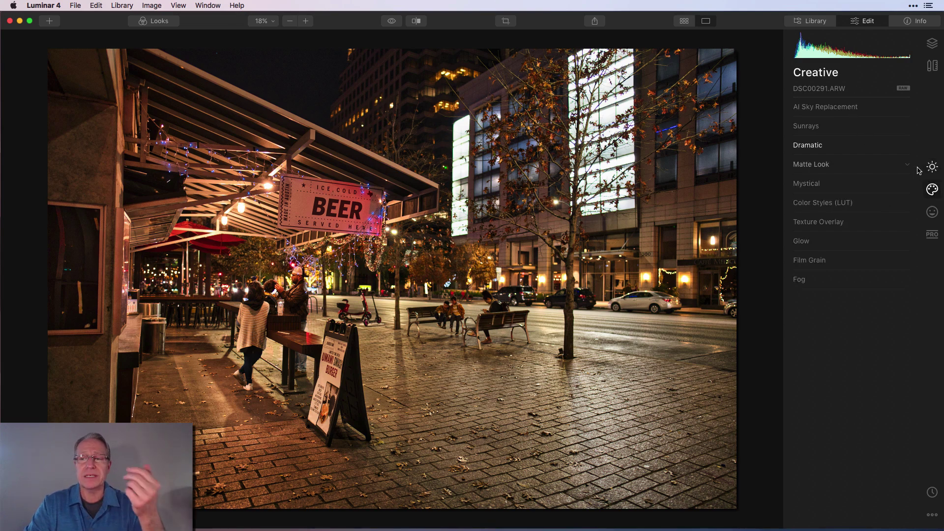
pyautogui.click(934, 168)
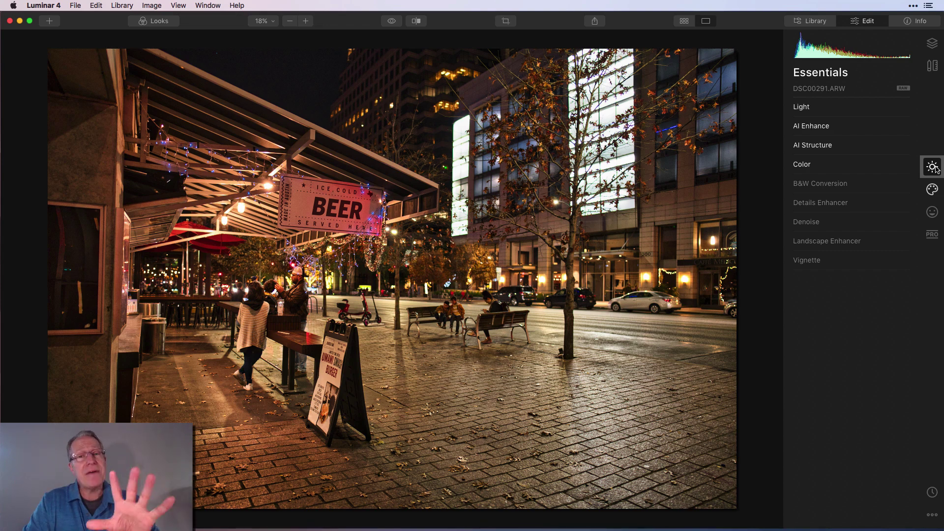
# Apply the San Diego LUT in Color Styles with Amount 45, Contrast -14 and Saturation 9
pyautogui.click(932, 190)
pyautogui.click(817, 204)
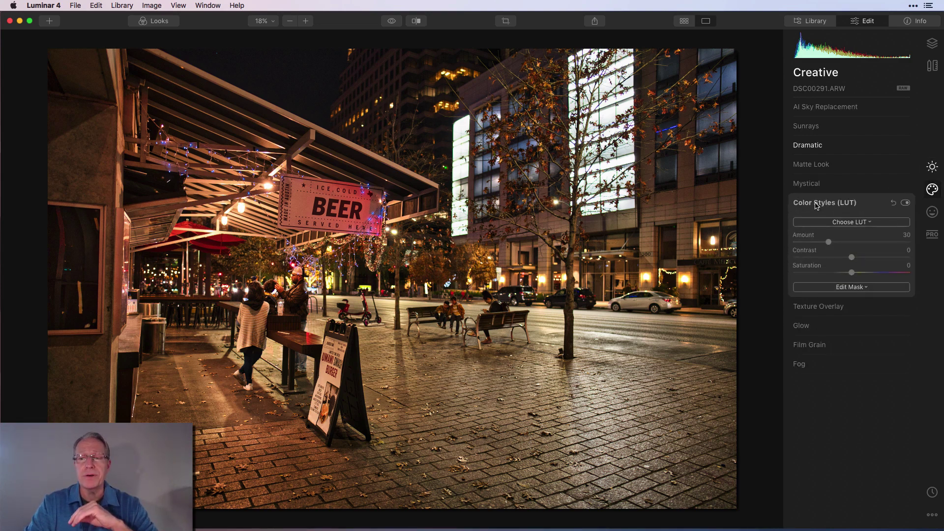
pyautogui.click(837, 222)
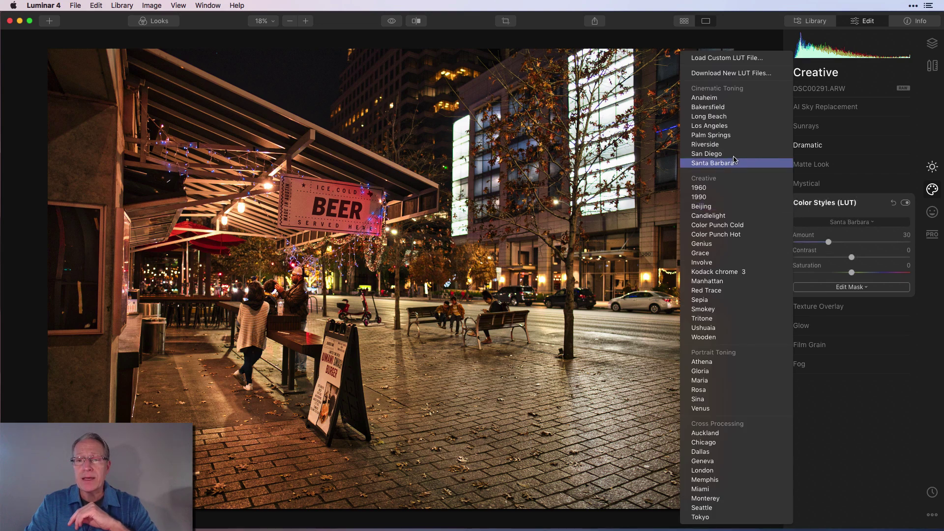
pyautogui.click(708, 154)
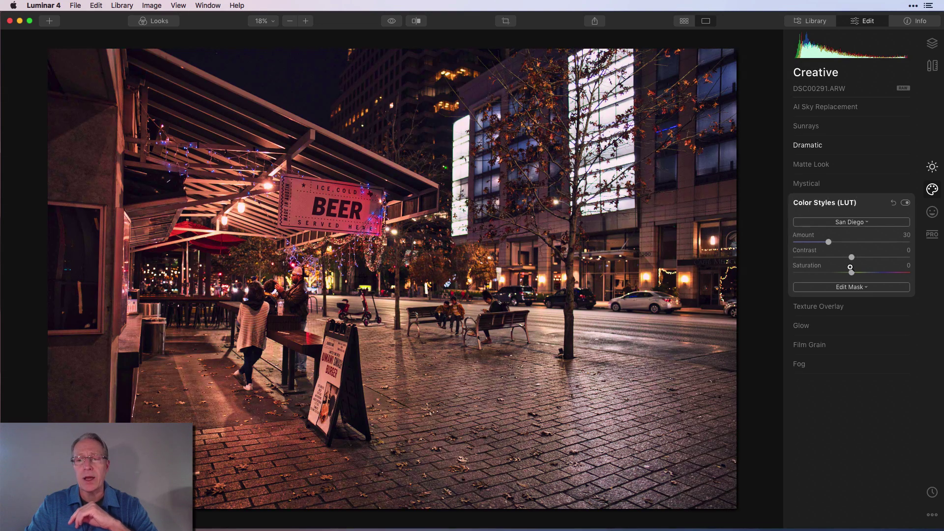
pyautogui.moveTo(829, 242); pyautogui.dragTo(844, 258)
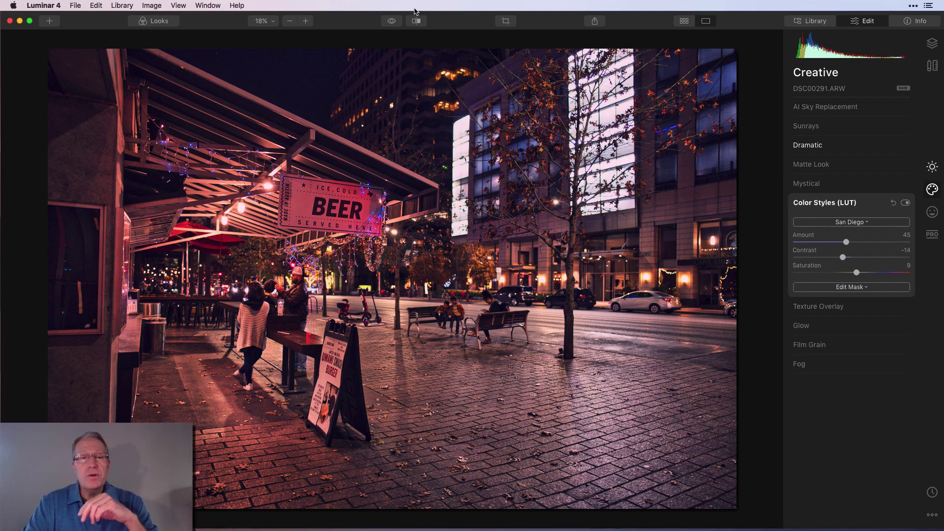
# Clear every edit from the street photo, including the San Diego LUT, by resetting its adjustments
pyautogui.click(152, 5)
pyautogui.moveTo(170, 78)
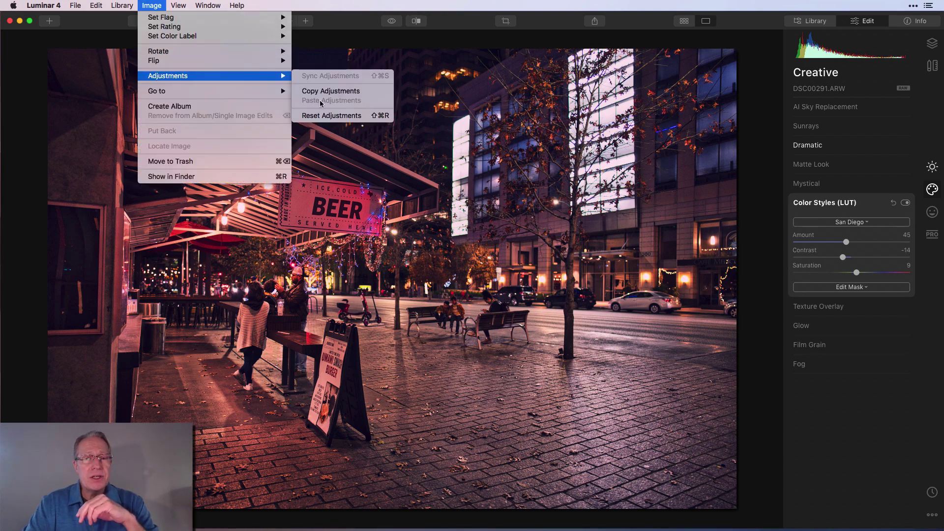
pyautogui.click(353, 119)
# Apply the San Diego LUT to the unedited photo with Amount 56 and Contrast 22
pyautogui.click(850, 222)
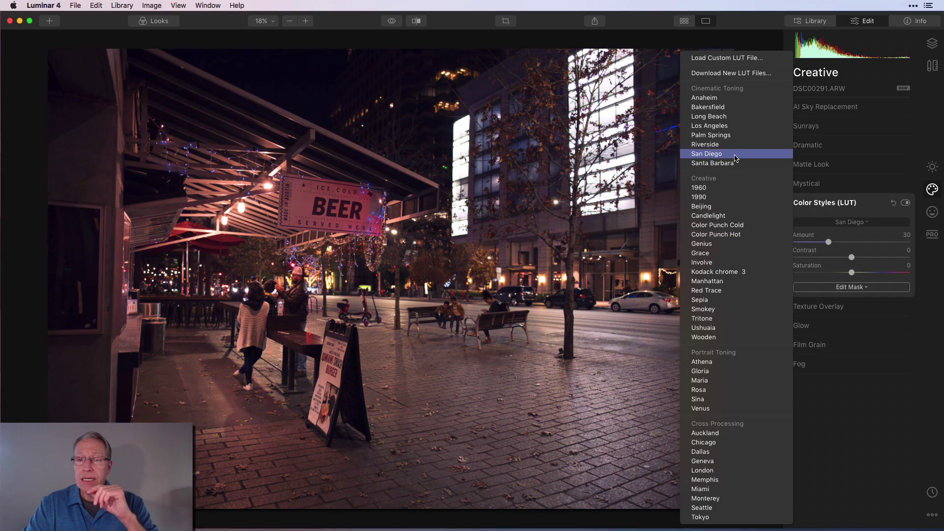
pyautogui.click(735, 156)
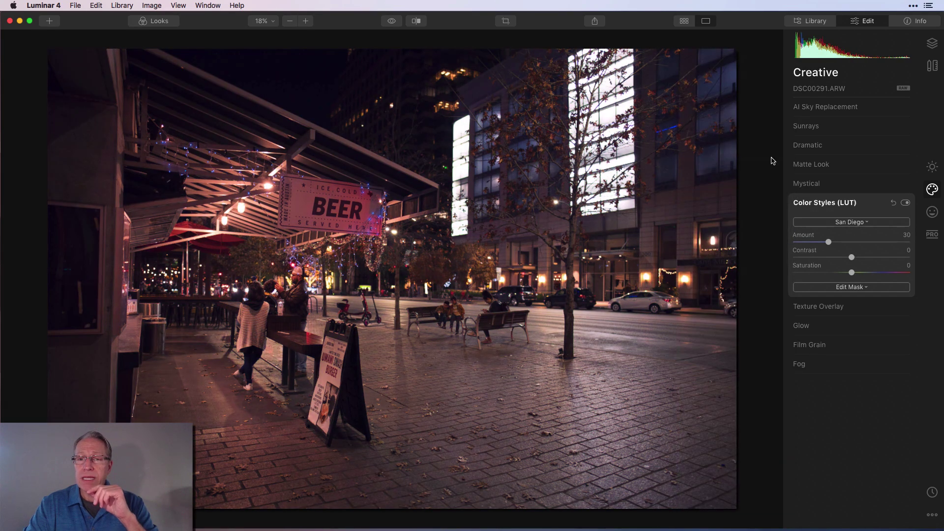
pyautogui.moveTo(828, 242); pyautogui.dragTo(865, 257)
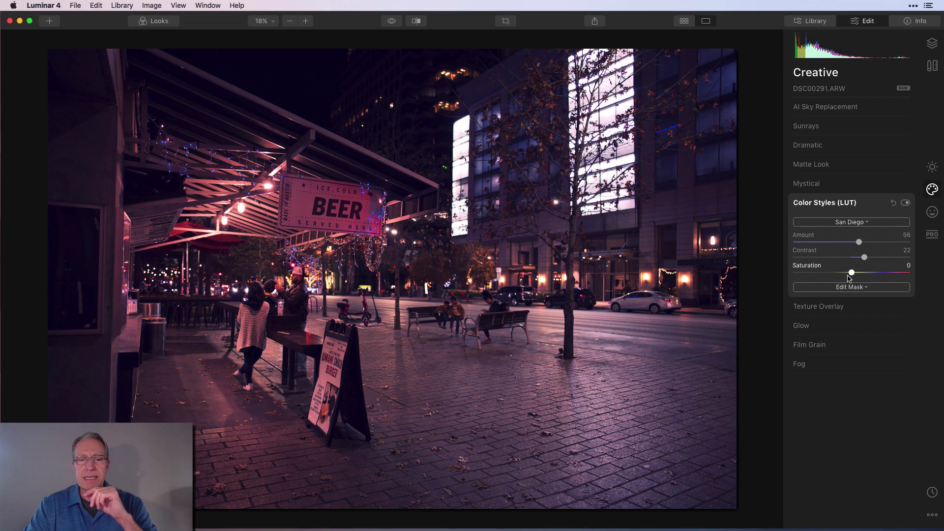
# Lower the San Diego LUT's Saturation to -10, and replace the photo's edits by applying a saved Look
pyautogui.moveTo(850, 276); pyautogui.dragTo(846, 276)
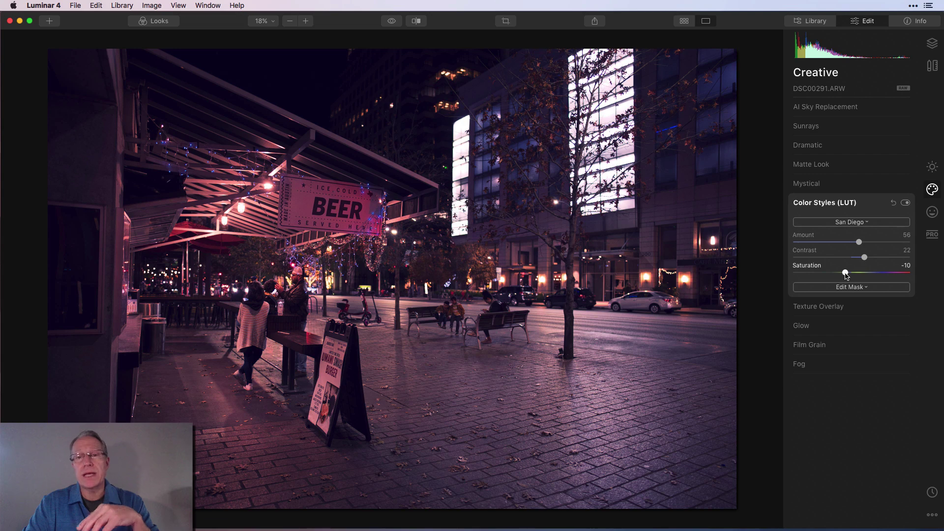
pyautogui.click(161, 22)
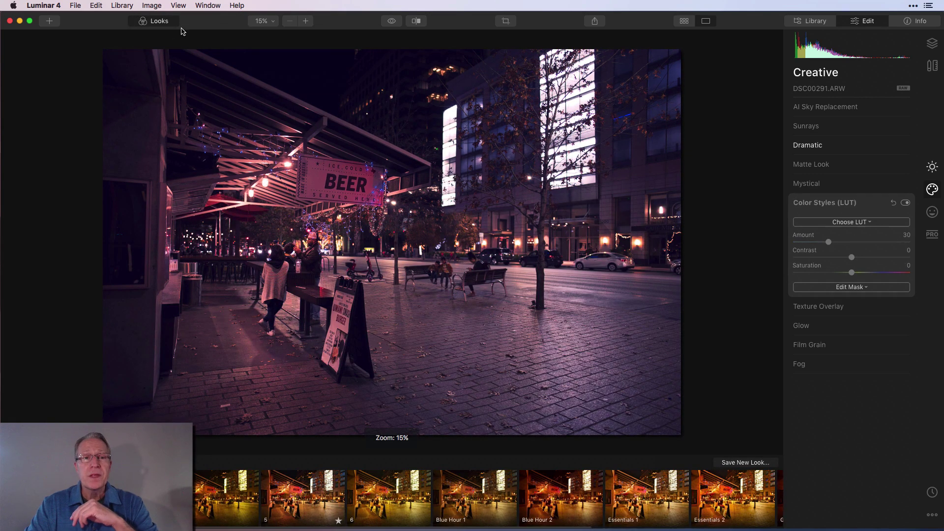
pyautogui.click(160, 21)
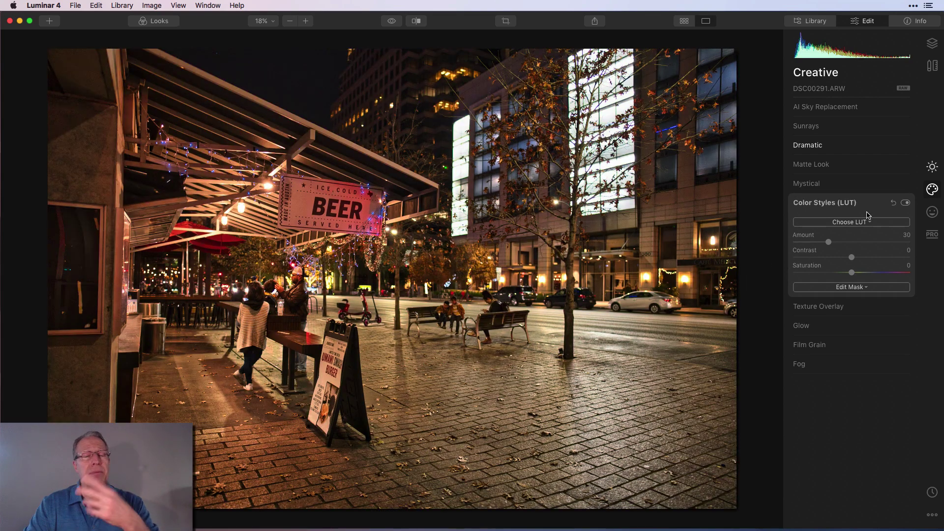
# Review the photo's layers and the Essentials filters used by the applied Look
pyautogui.click(873, 207)
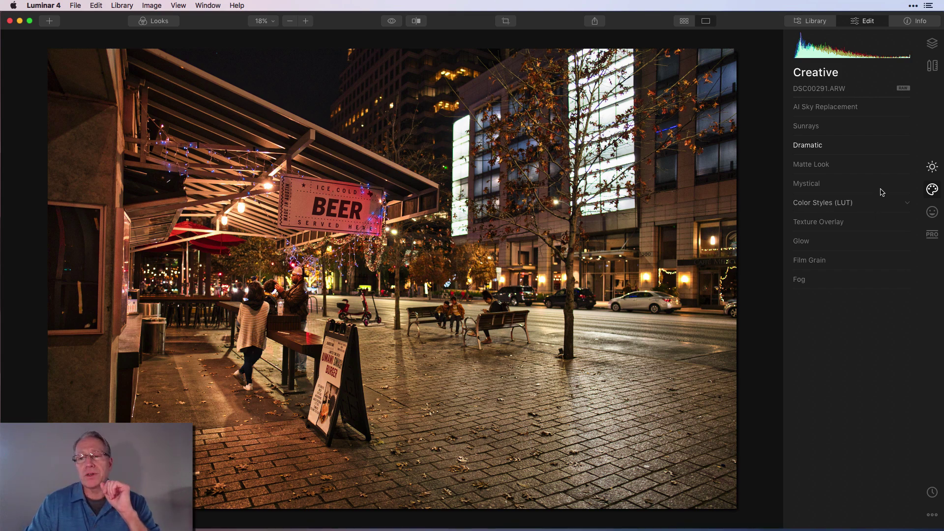
pyautogui.click(929, 50)
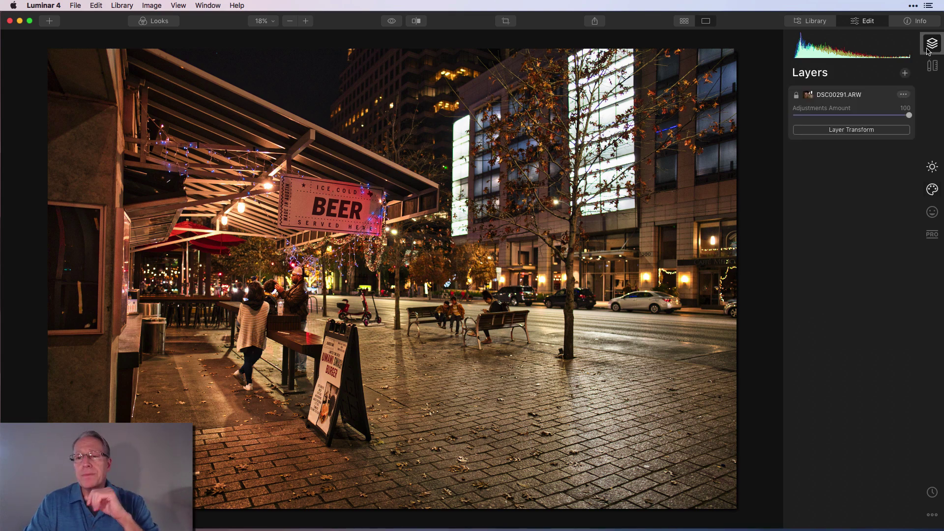
pyautogui.click(905, 74)
pyautogui.click(856, 191)
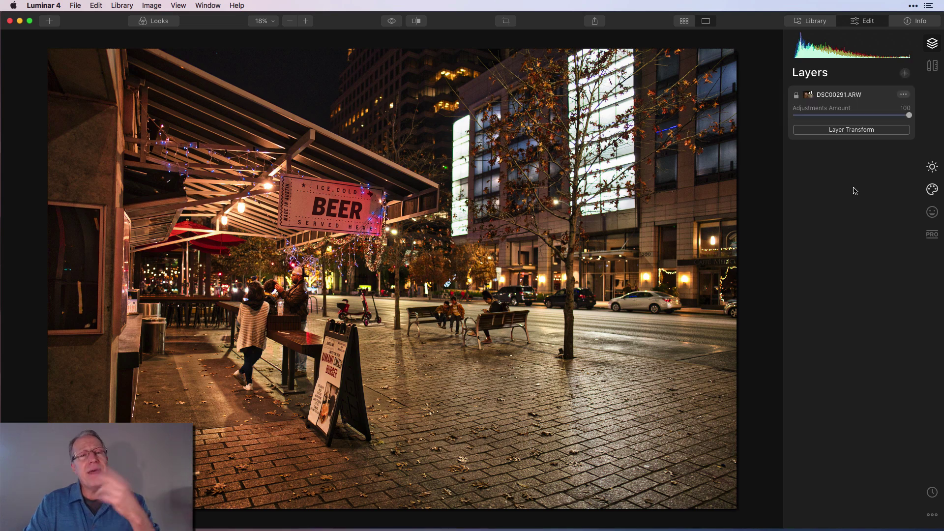
pyautogui.click(933, 167)
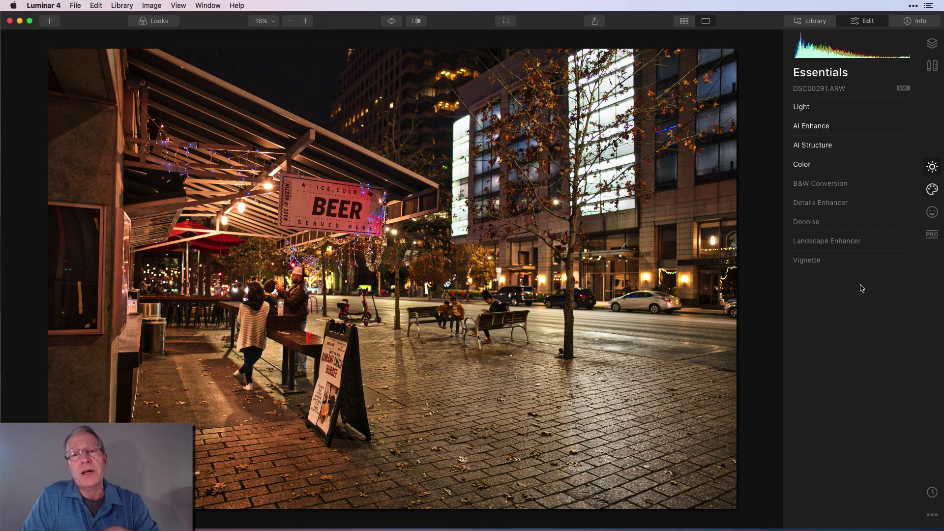
# Clear the applied Look's edits from the street photo by resetting all its adjustments
pyautogui.click(152, 5)
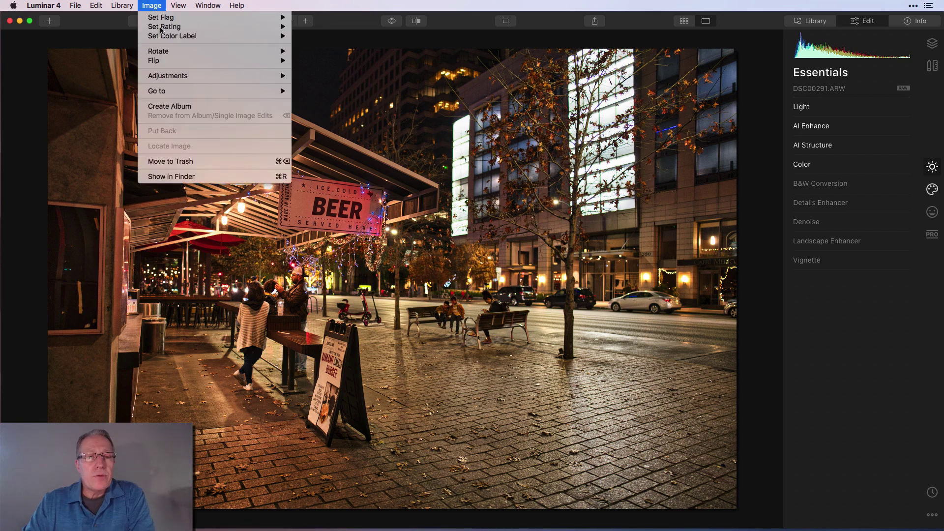
pyautogui.moveTo(262, 73)
pyautogui.click(332, 115)
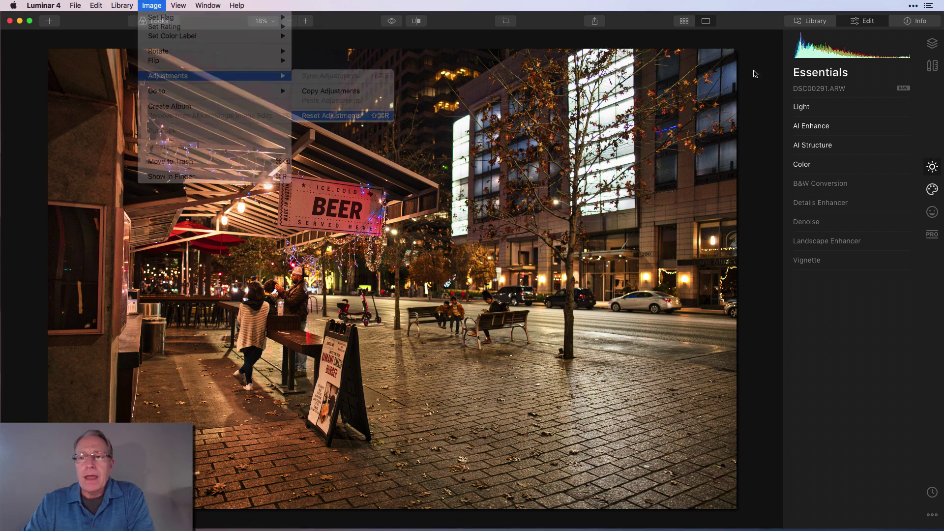
# Adjust the photo's Light with Temperature 4093, Smart Contrast 47, Highlights -41 and Shadows 7
pyautogui.click(802, 106)
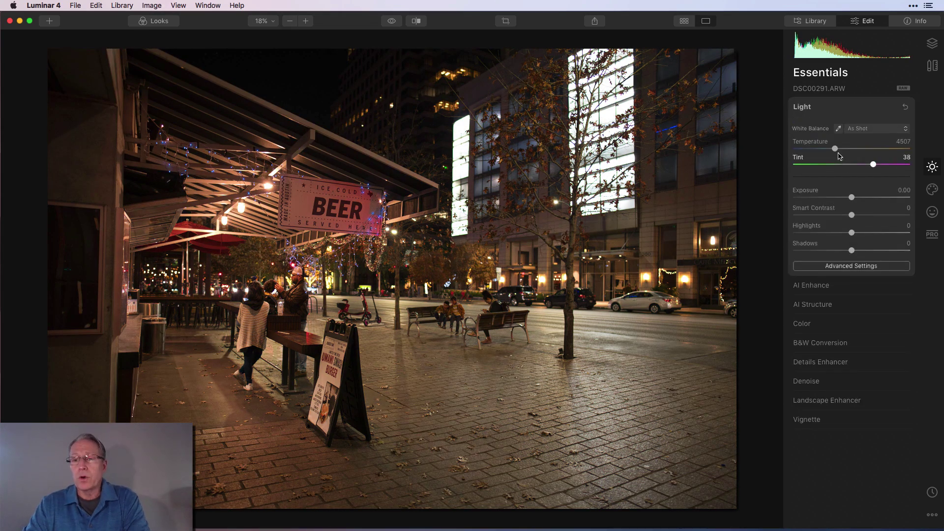
pyautogui.moveTo(834, 148); pyautogui.dragTo(830, 151)
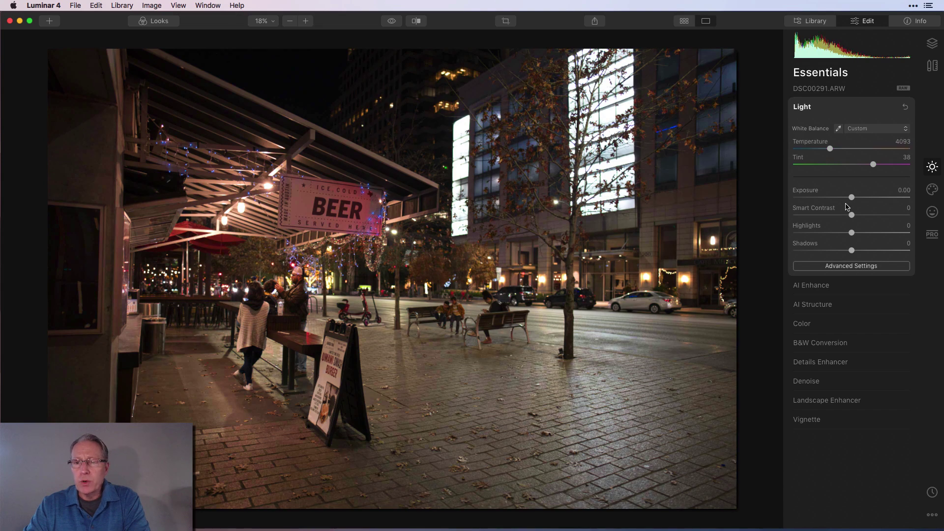
pyautogui.moveTo(853, 216); pyautogui.dragTo(857, 251)
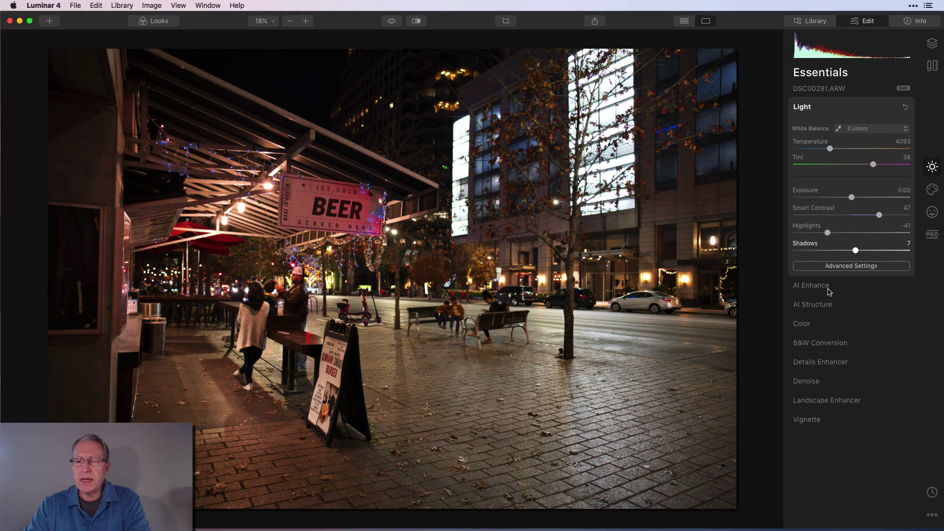
# Raise AI Accent in AI Enhance and set the AI Structure Amount to 16
pyautogui.click(812, 285)
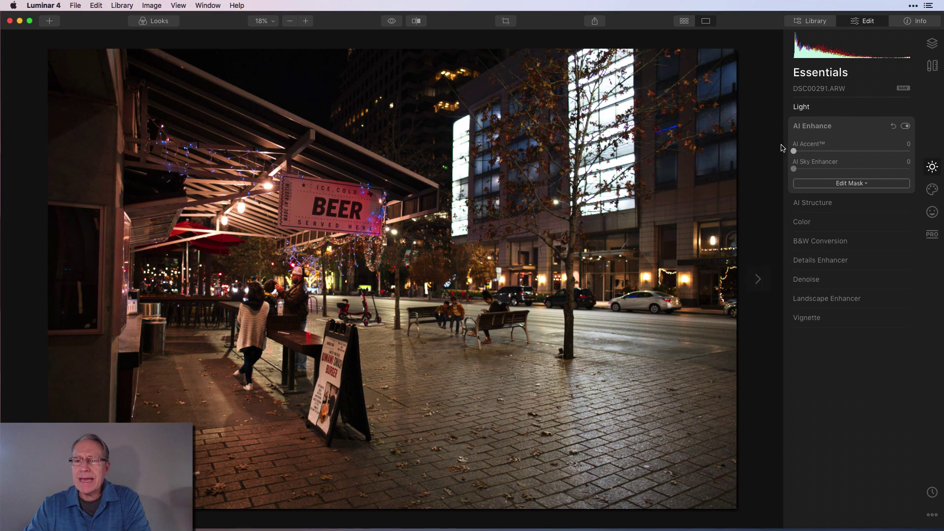
pyautogui.moveTo(795, 153); pyautogui.dragTo(862, 171)
pyautogui.click(818, 210)
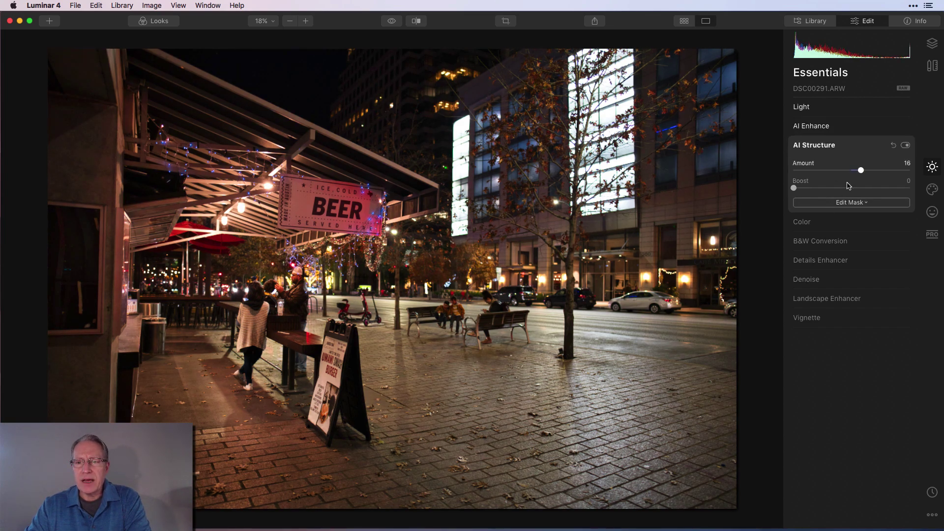
# Add a vignette centred on the person standing at the bar, with Amount -57, Size 18 and Inner Light 32
pyautogui.click(808, 318)
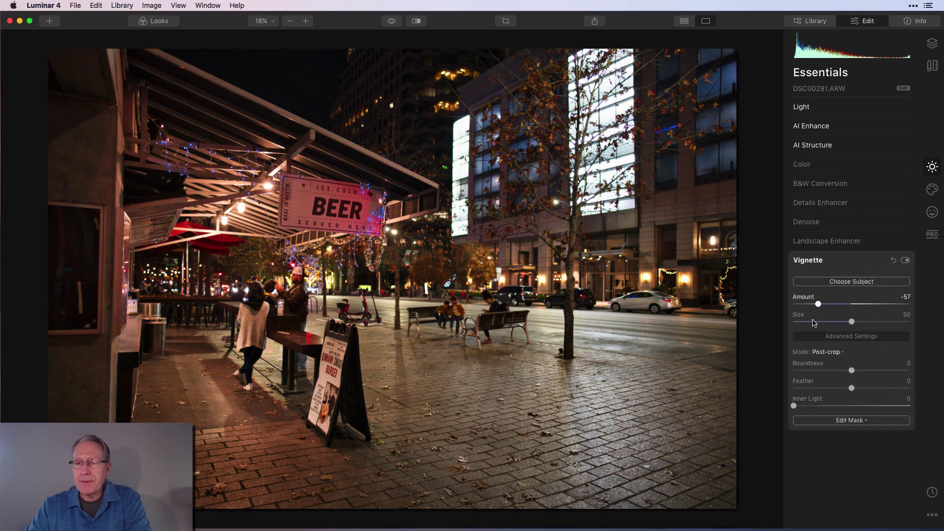
pyautogui.click(814, 323)
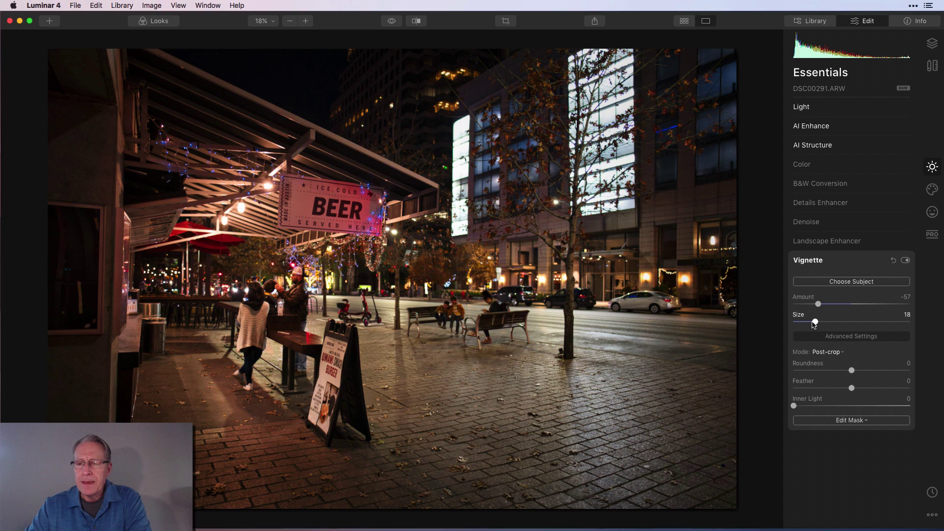
pyautogui.moveTo(794, 406); pyautogui.dragTo(831, 405)
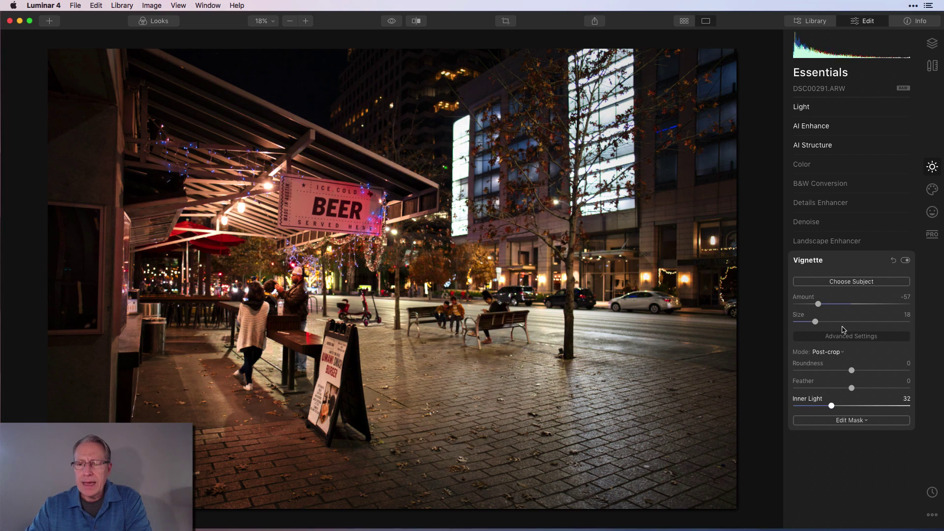
pyautogui.click(845, 282)
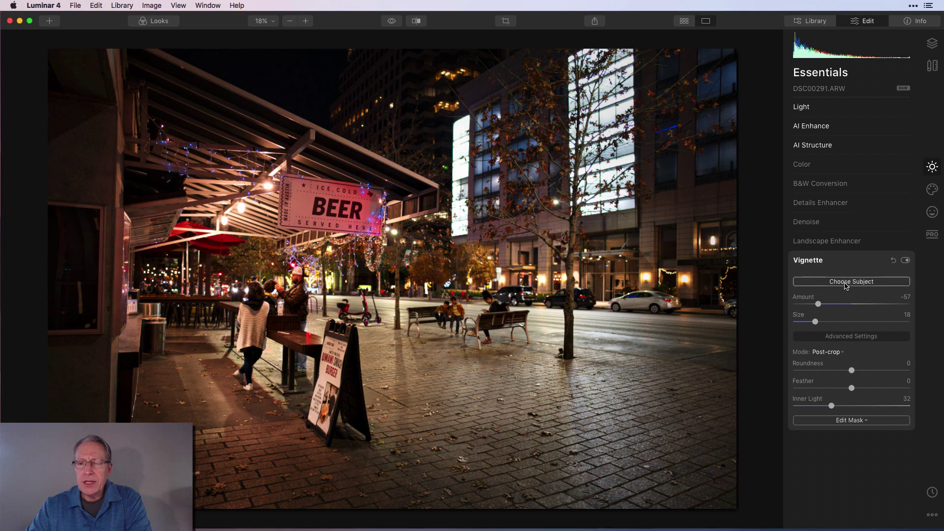
pyautogui.click(300, 301)
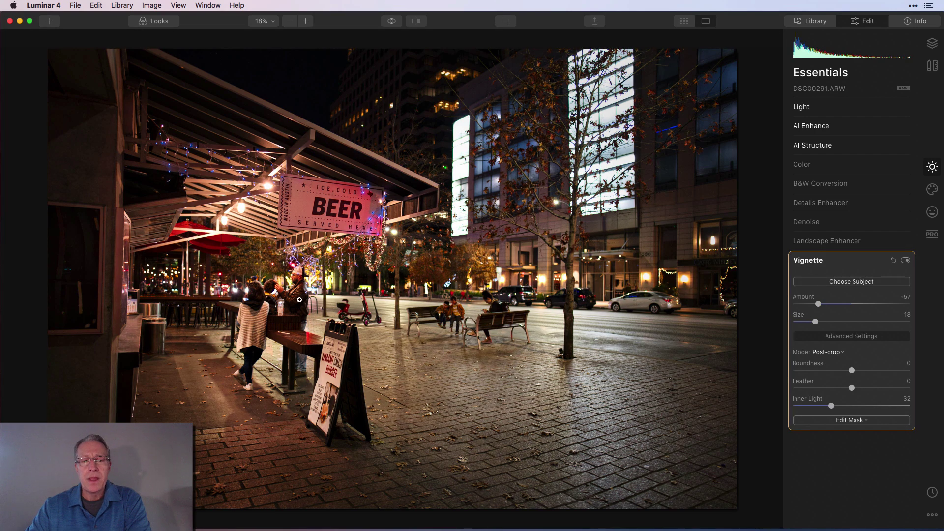
pyautogui.click(855, 262)
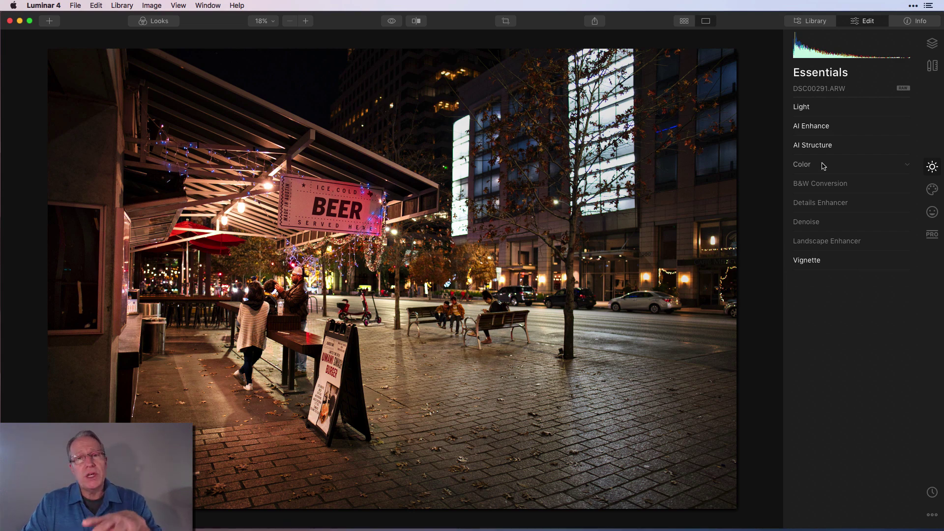
# Save the current edits as a new Look named "Demo Look" and check its update, rename and export options
pyautogui.click(160, 22)
pyautogui.click(745, 463)
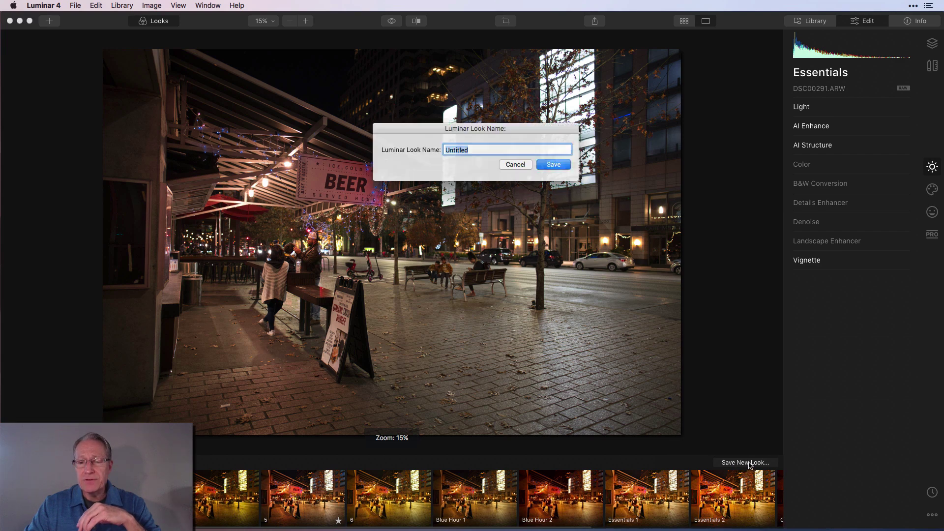
pyautogui.write('Demo Look')
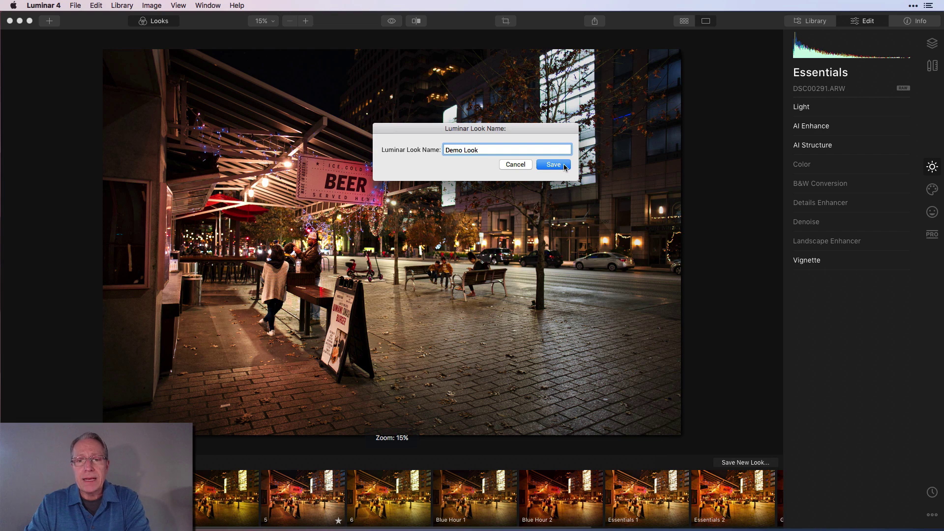
pyautogui.press('Return')
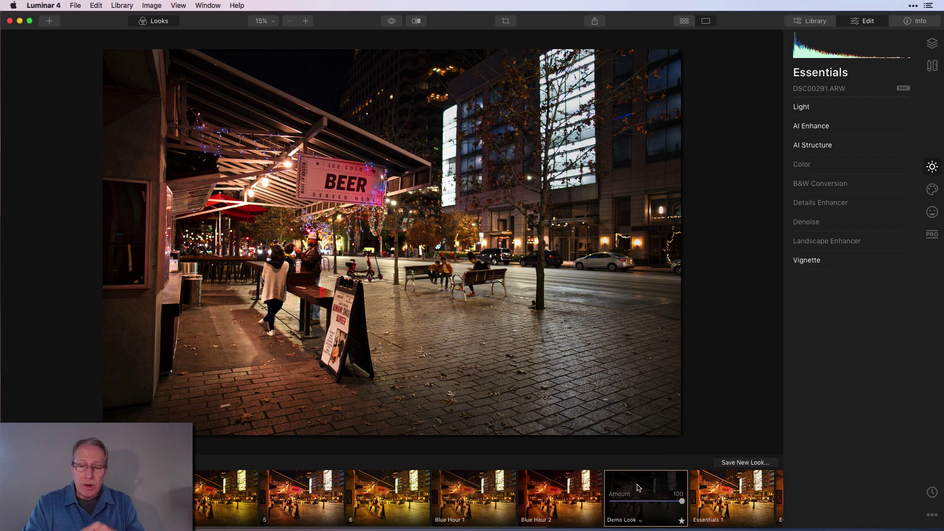
pyautogui.click(642, 520)
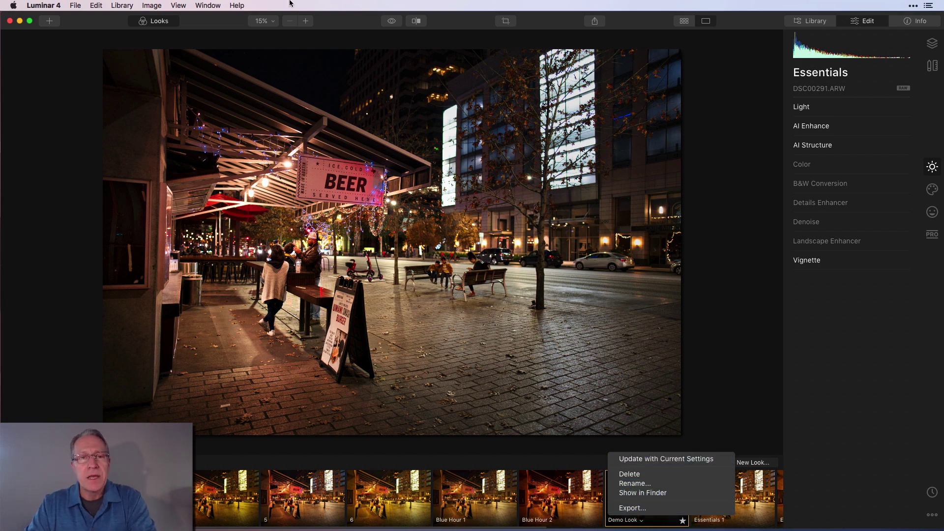
pyautogui.click(159, 23)
pyautogui.click(159, 23)
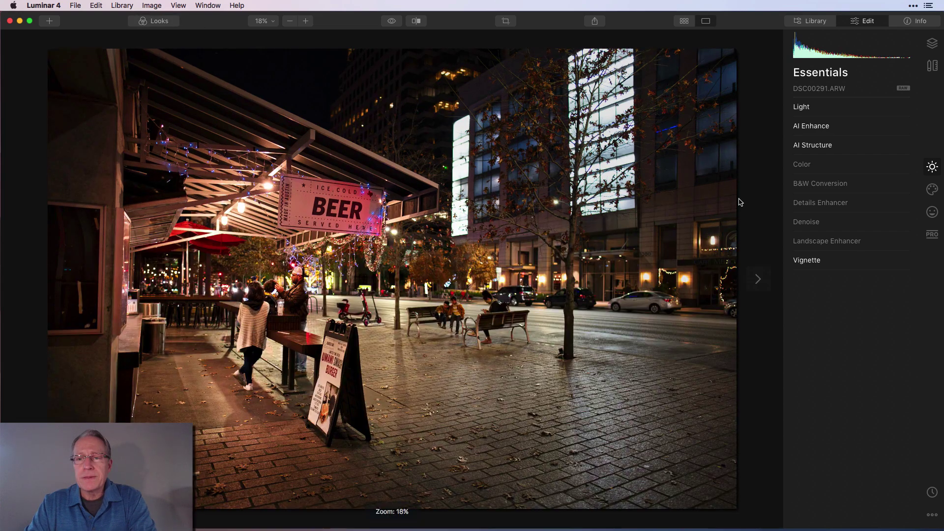
# Load the custom LUT file Street Cool.cube from the Street Pack LUTs folder in Color Styles and set its Amount to 46
pyautogui.click(932, 190)
pyautogui.click(837, 204)
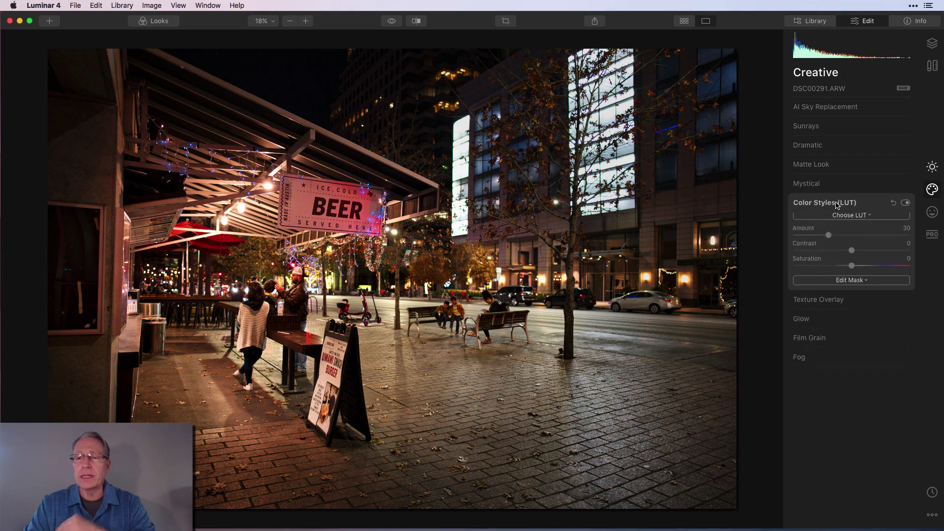
pyautogui.click(851, 222)
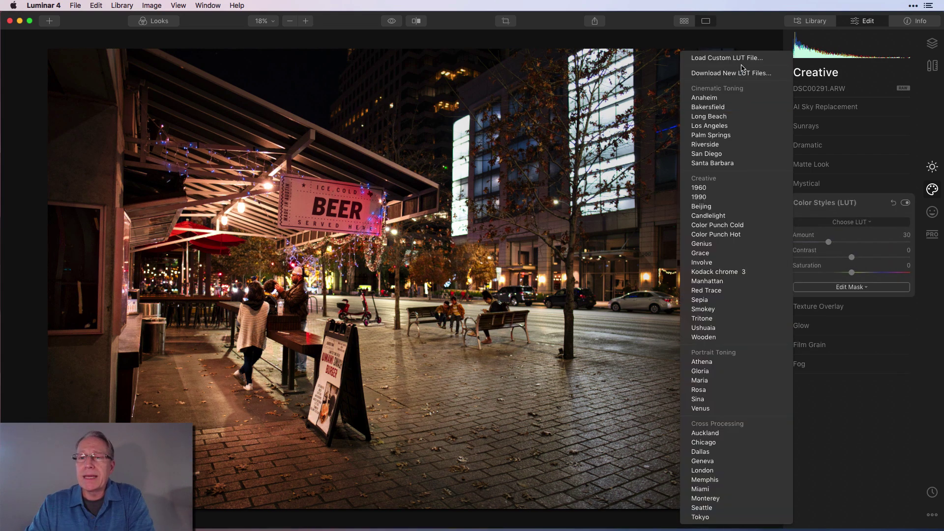
pyautogui.click(727, 58)
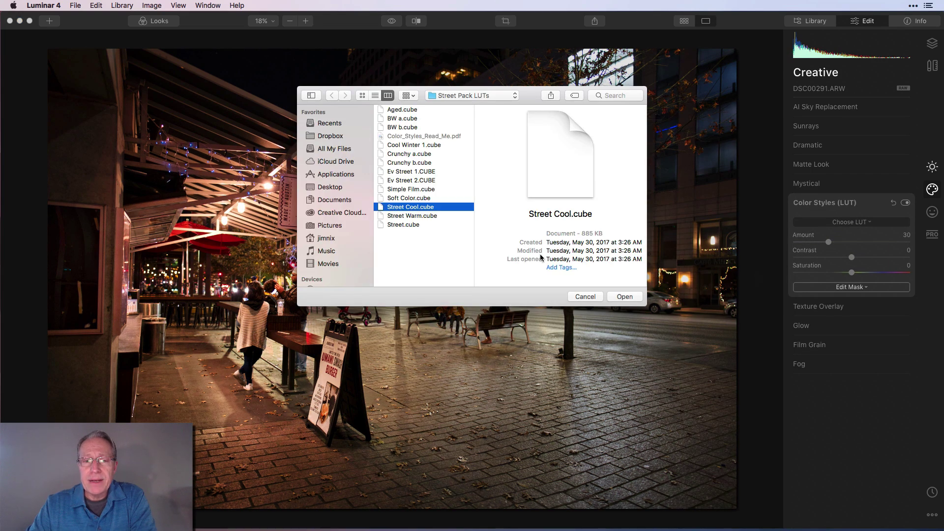
pyautogui.click(624, 297)
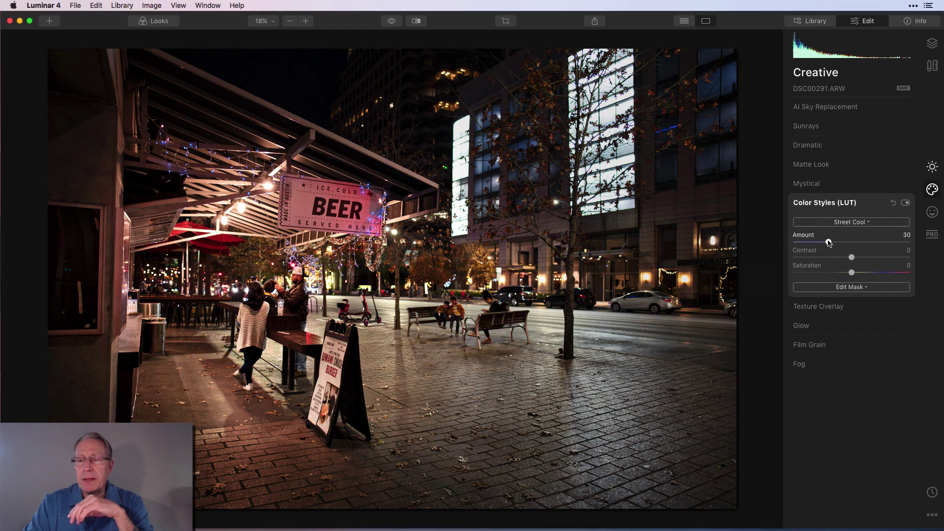
pyautogui.moveTo(830, 243); pyautogui.dragTo(850, 244)
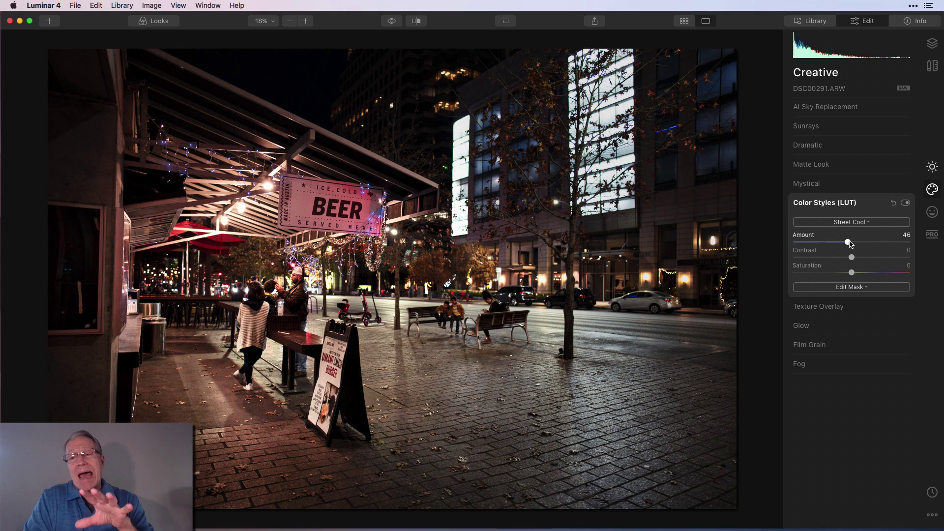
# Check the active Essentials filters and compare the photo with the Street Cool LUT switched off and on
pyautogui.click(932, 169)
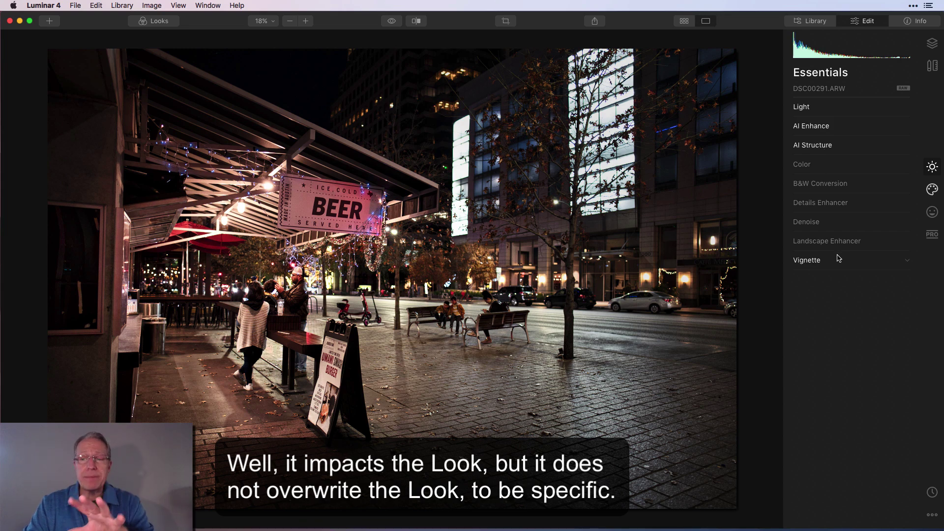
pyautogui.click(933, 191)
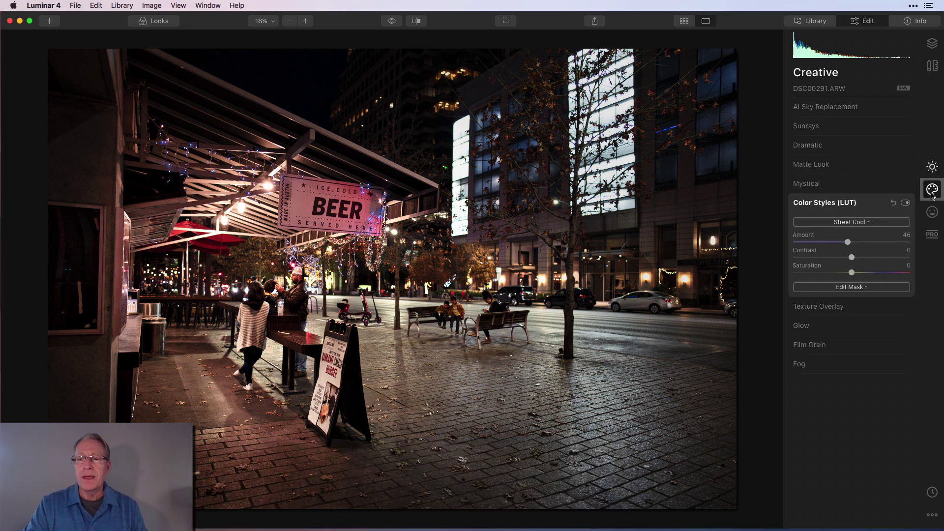
pyautogui.click(905, 203)
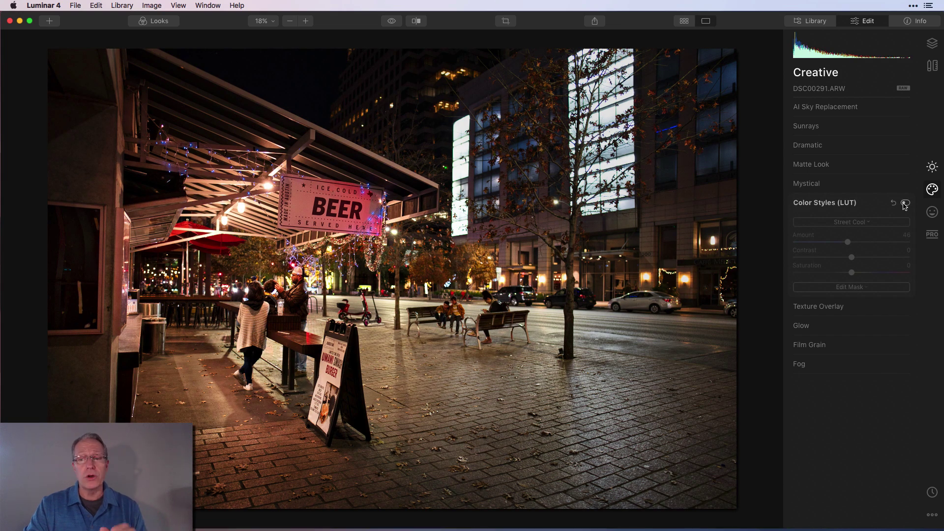
pyautogui.click(905, 203)
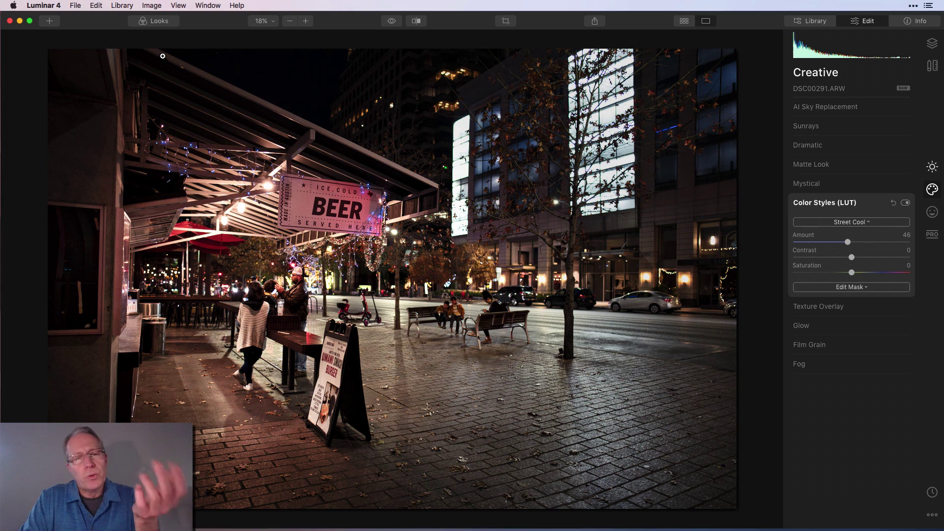
# Update the saved Demo Look with the current settings, including the Street Cool LUT, overwriting its previous version
pyautogui.click(163, 22)
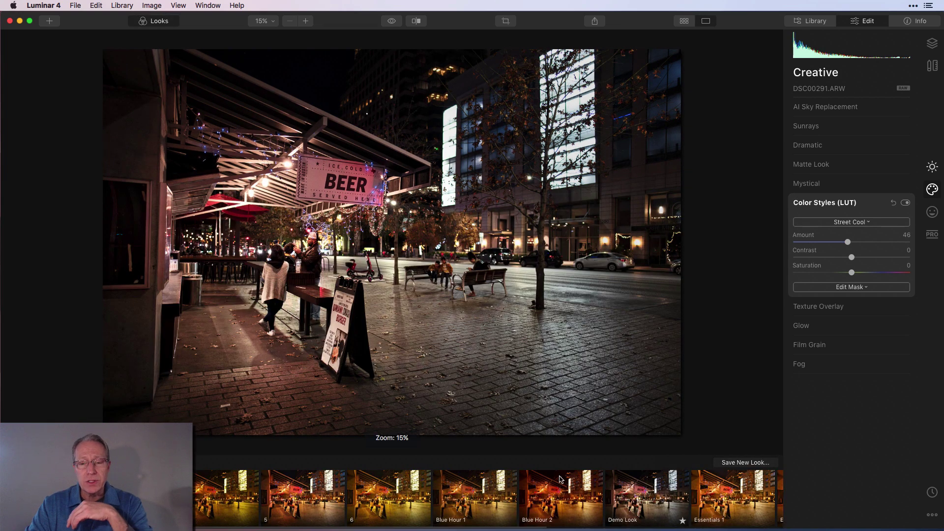
pyautogui.click(632, 521)
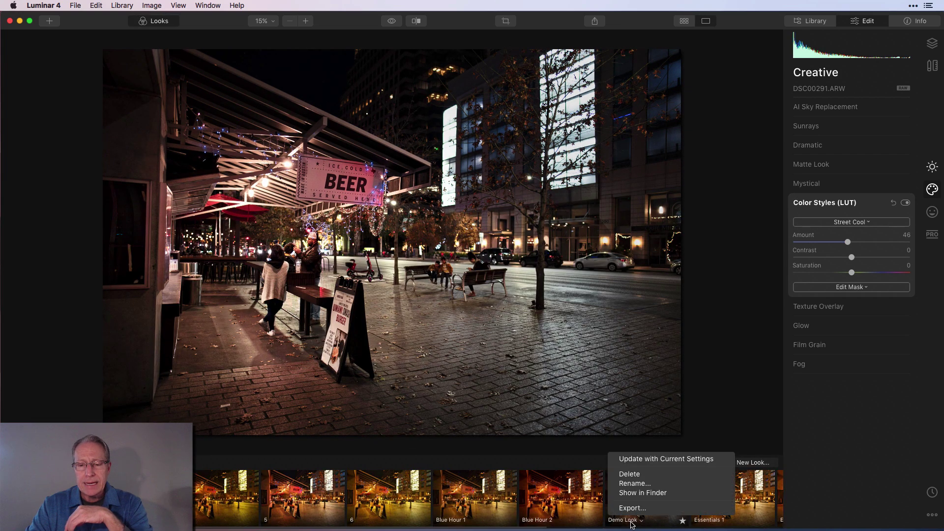
pyautogui.click(637, 460)
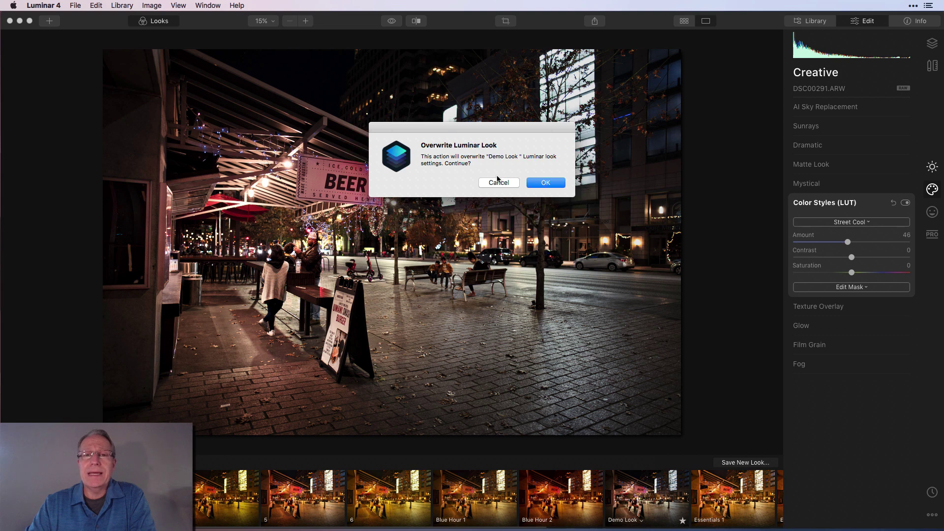
pyautogui.click(546, 183)
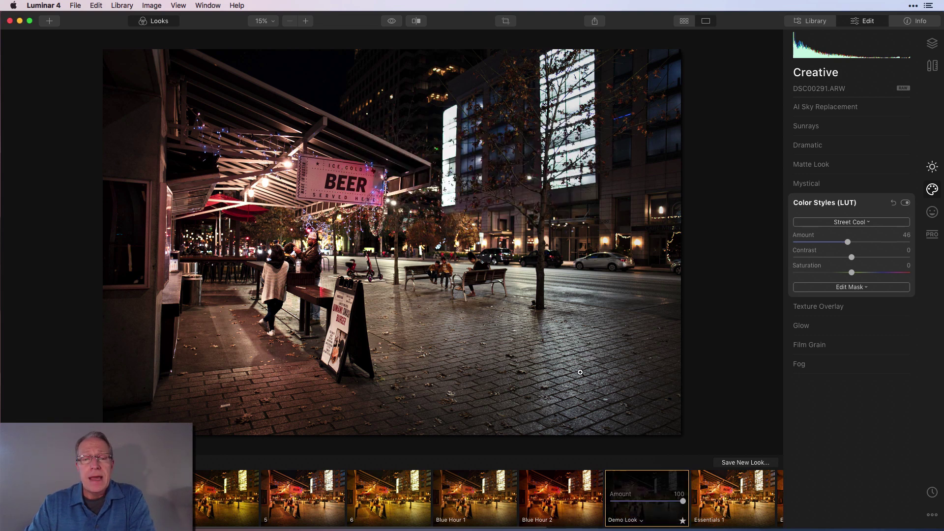
# Test the updated Demo Look by applying Look 6 to the photo and switching back to Demo Look
pyautogui.click(386, 503)
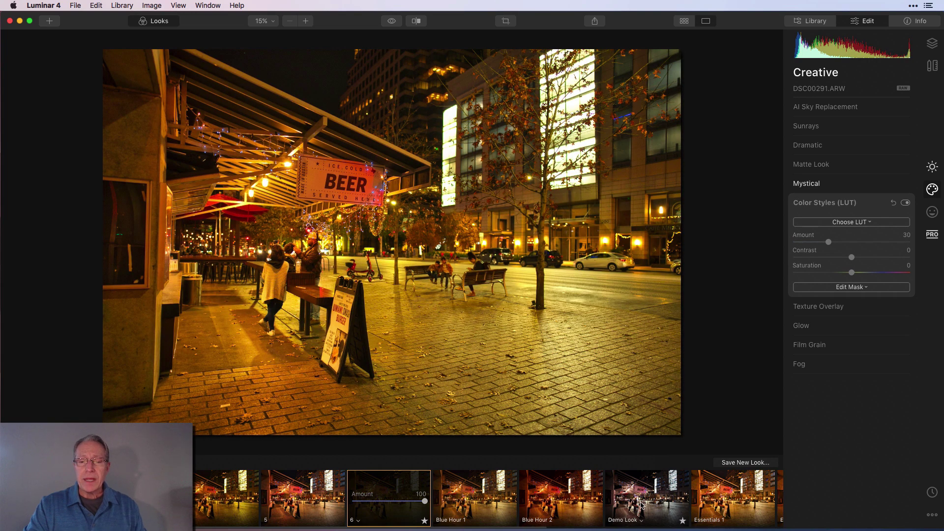
pyautogui.click(641, 504)
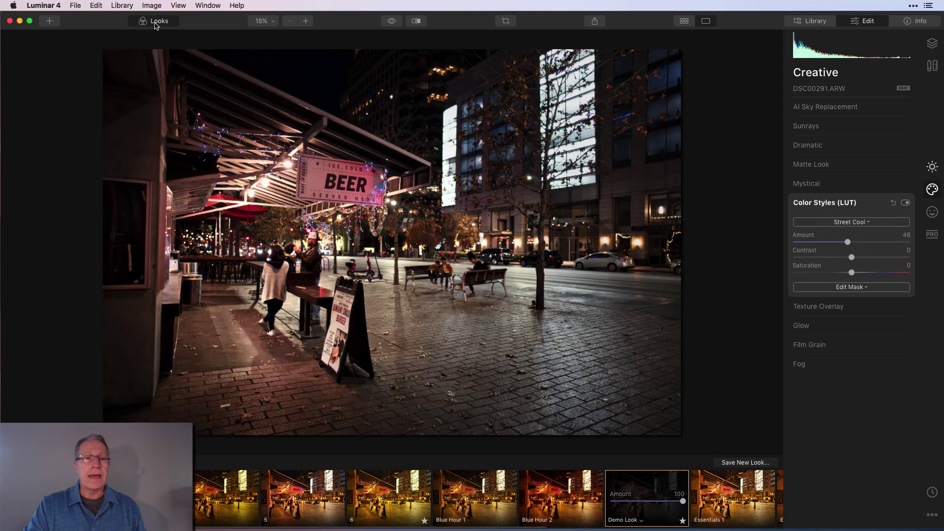
pyautogui.click(155, 23)
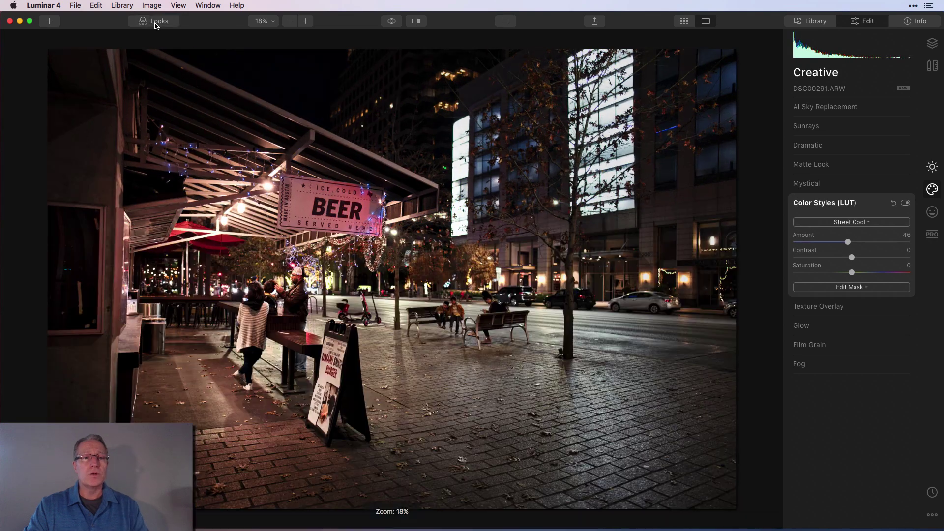
# Collapse the Color Styles (LUT) settings and check which Essentials and Creative filters are active
pyautogui.click(864, 206)
pyautogui.click(869, 204)
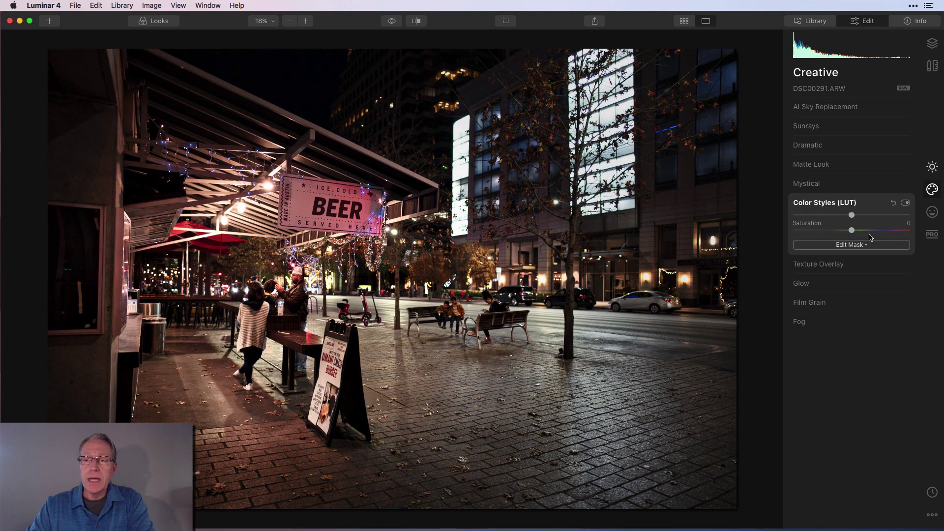
pyautogui.click(870, 202)
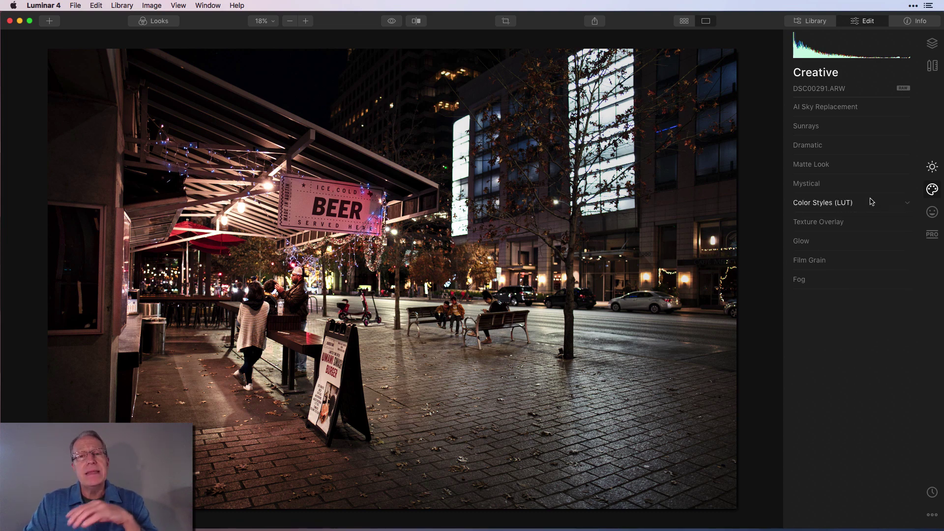
pyautogui.click(932, 166)
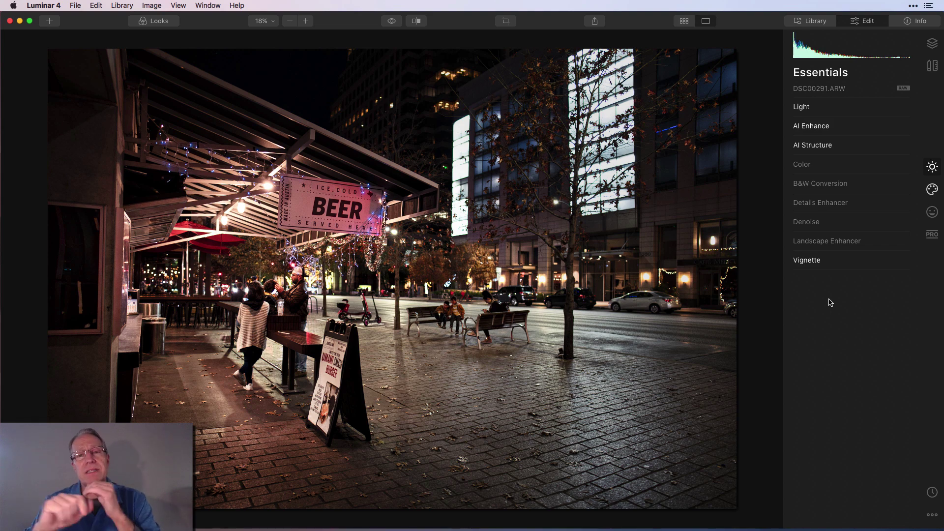
pyautogui.click(934, 190)
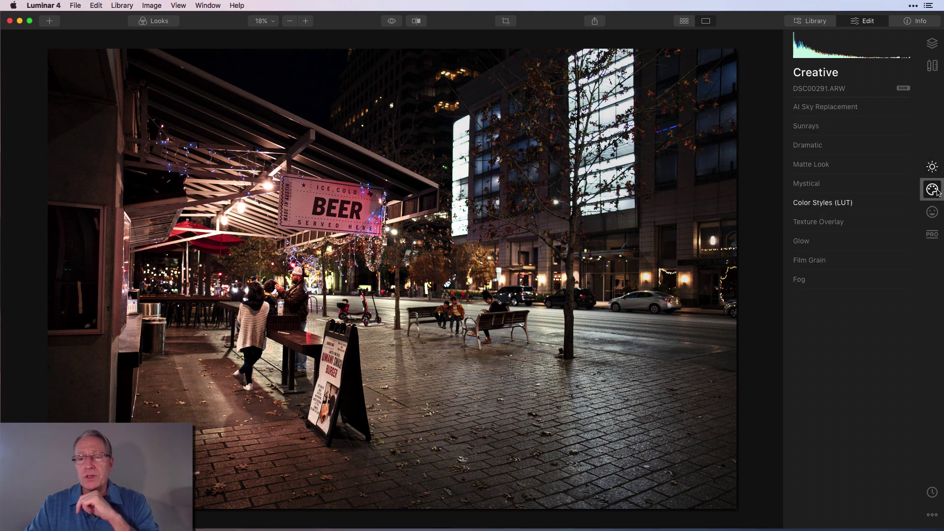